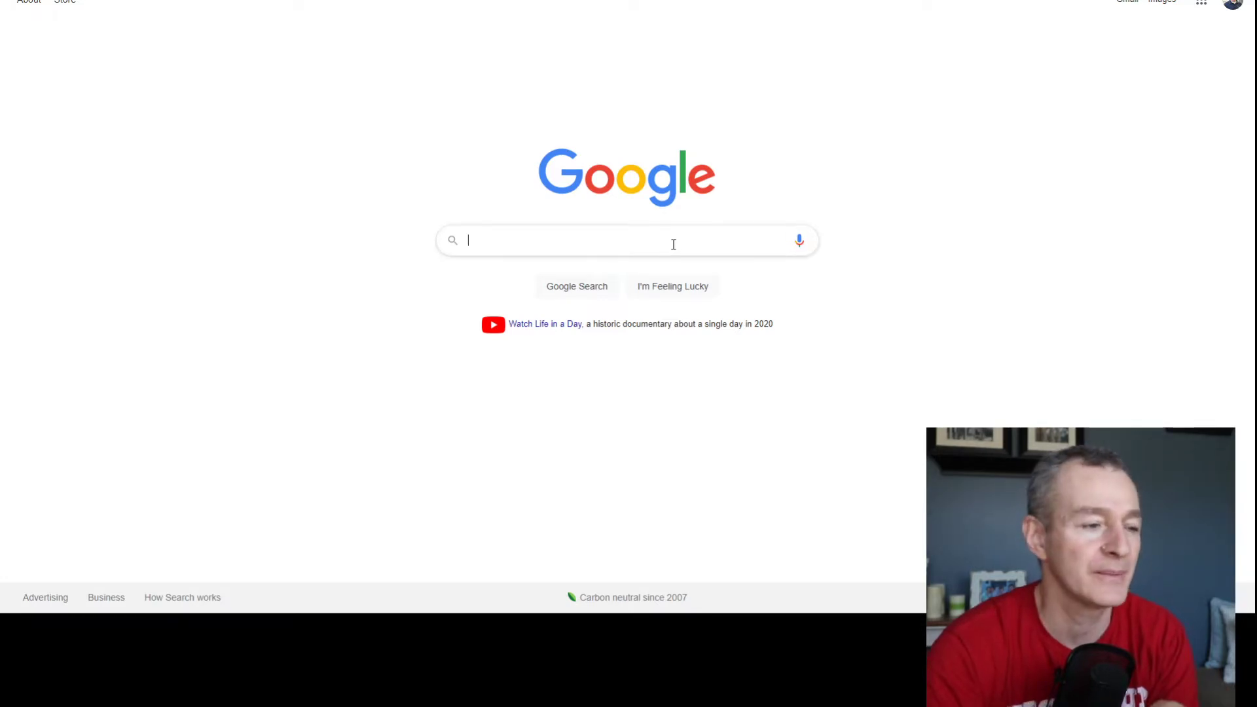
- Search Google for 'cms physician fee schedule lookup' and open the CMS Look-Up Tool result
text(cms physician fee schedule)
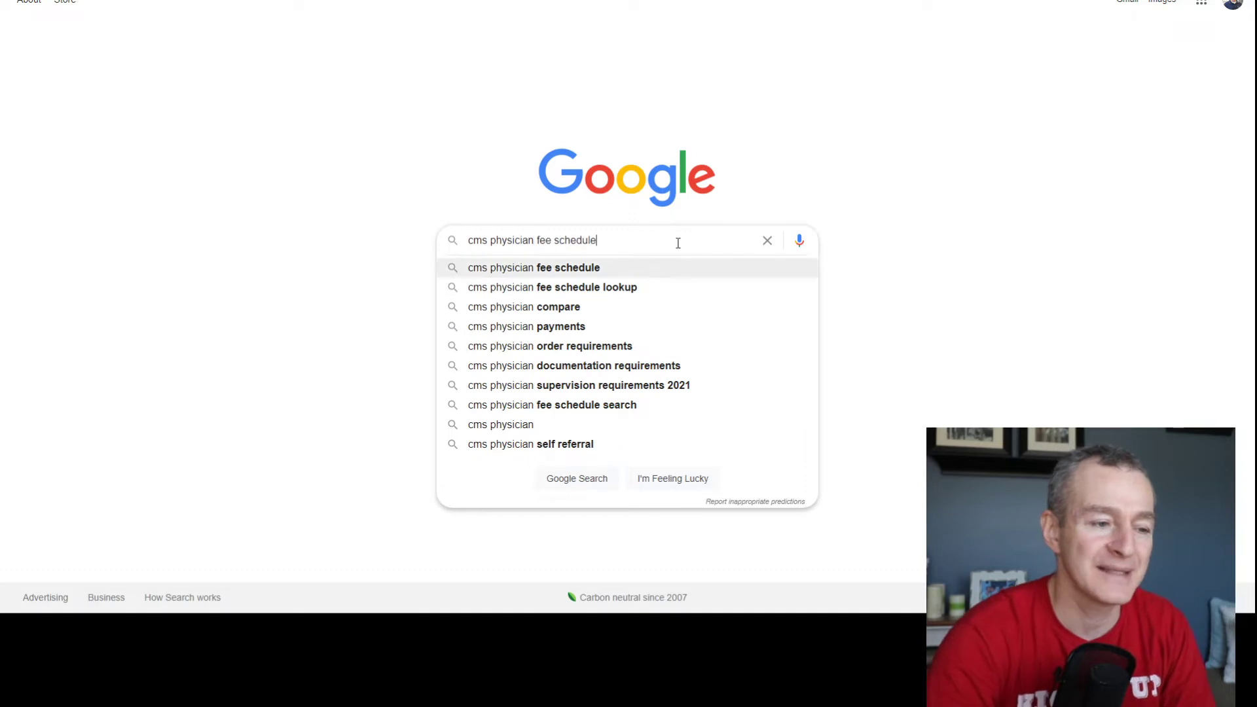
key(Down)
key(Return)
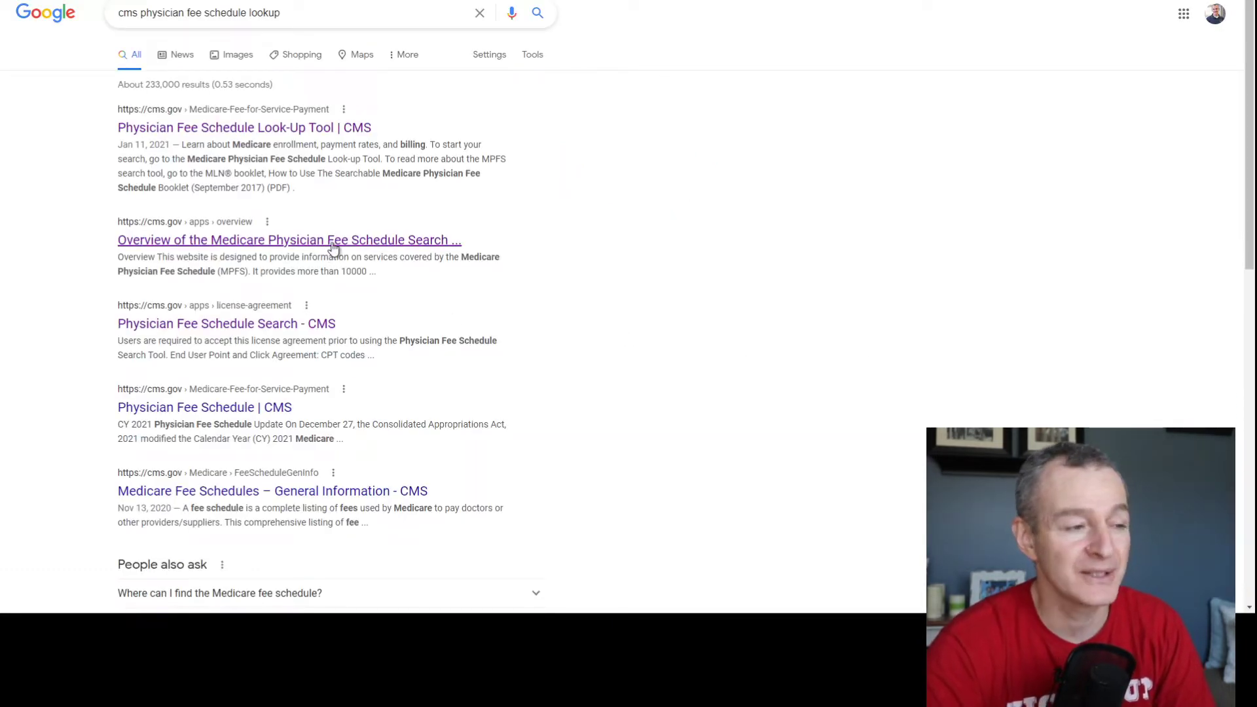
click(306, 133)
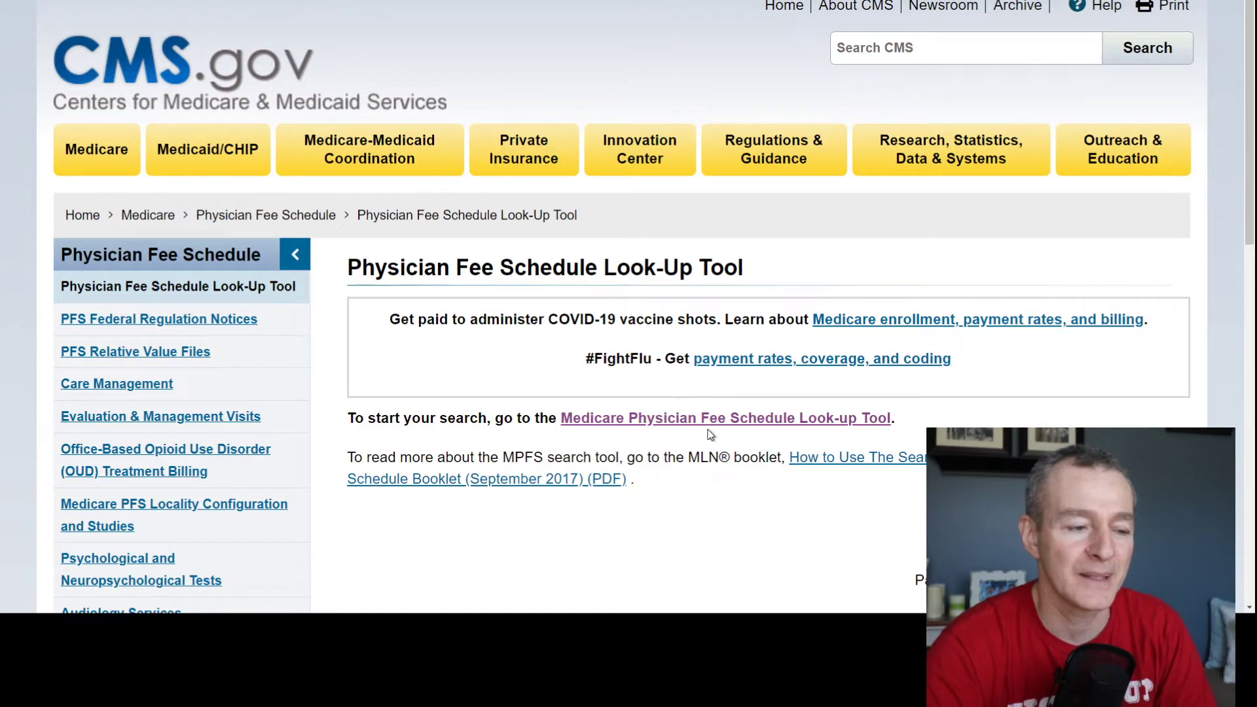
- Open the Medicare Physician Fee Schedule Look-up Tool, begin a search and accept the CPT license
click(601, 422)
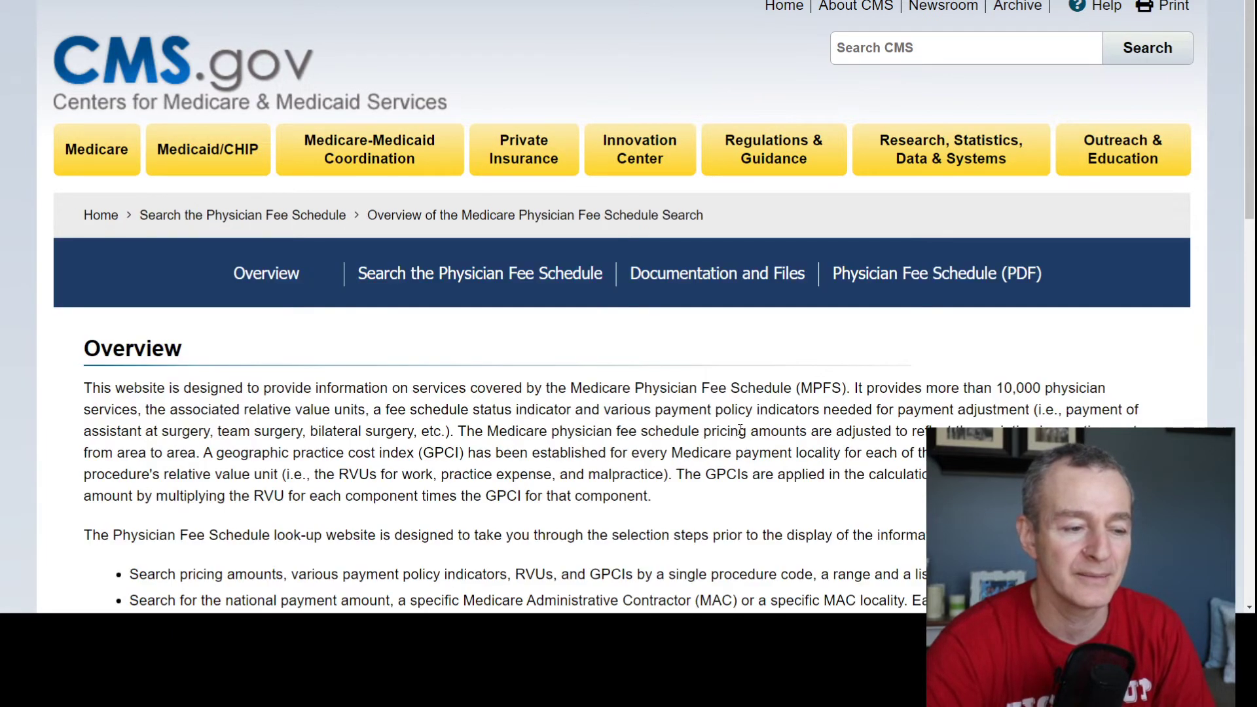
scroll(598, 395, down, 8)
click(170, 353)
scroll(678, 336, down, 9)
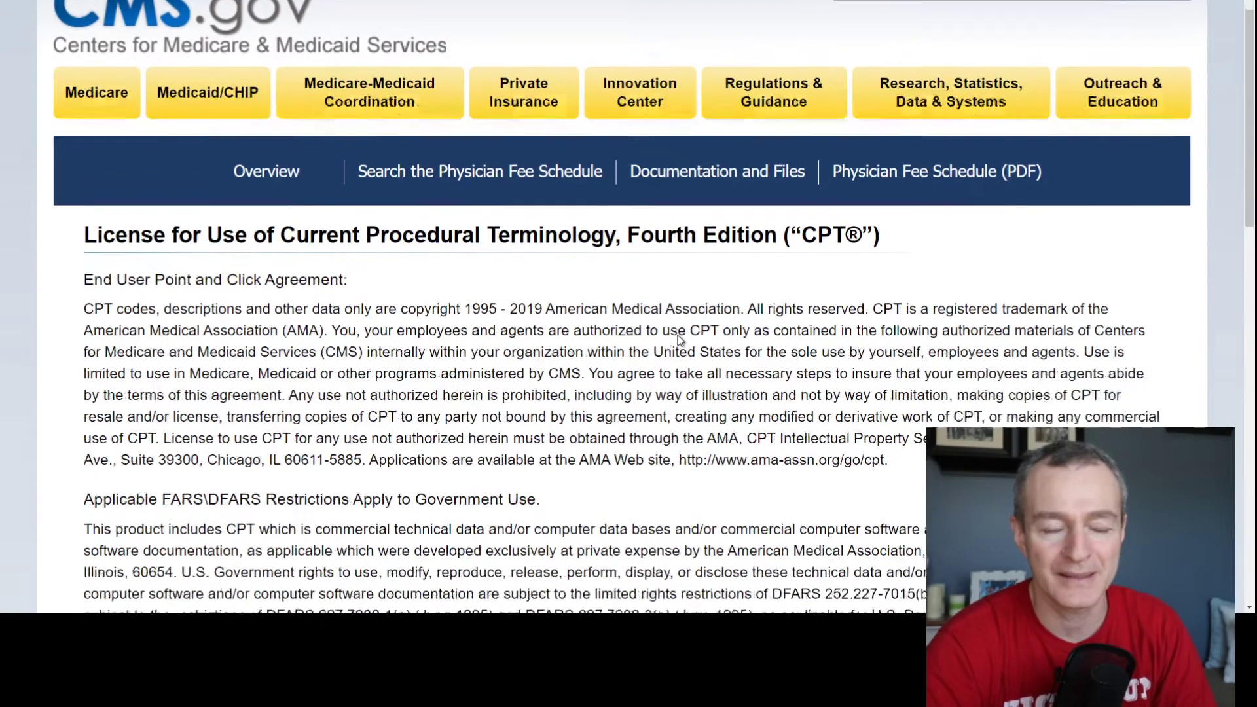
scroll(682, 341, down, 2)
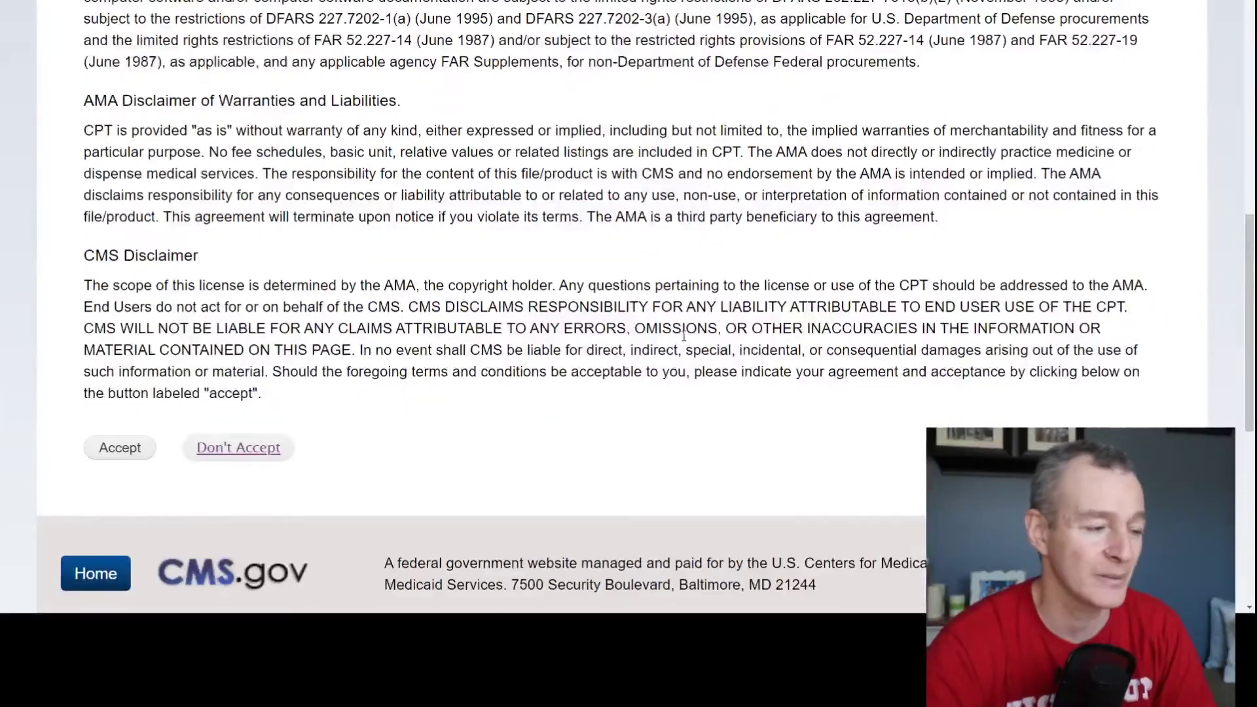
click(118, 451)
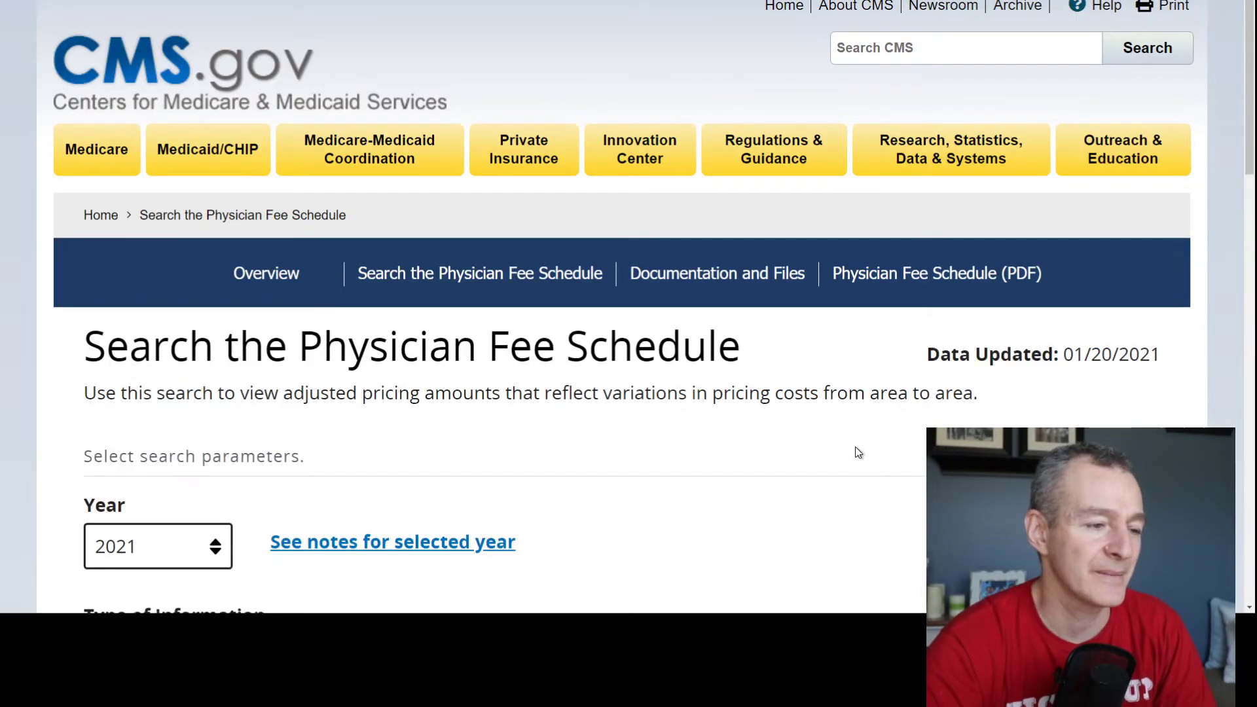
- Keep year 2021, set Type of Information to Pricing Information and HCPCS Criteria to List of HCPCS Codes
scroll(859, 458, down, 5)
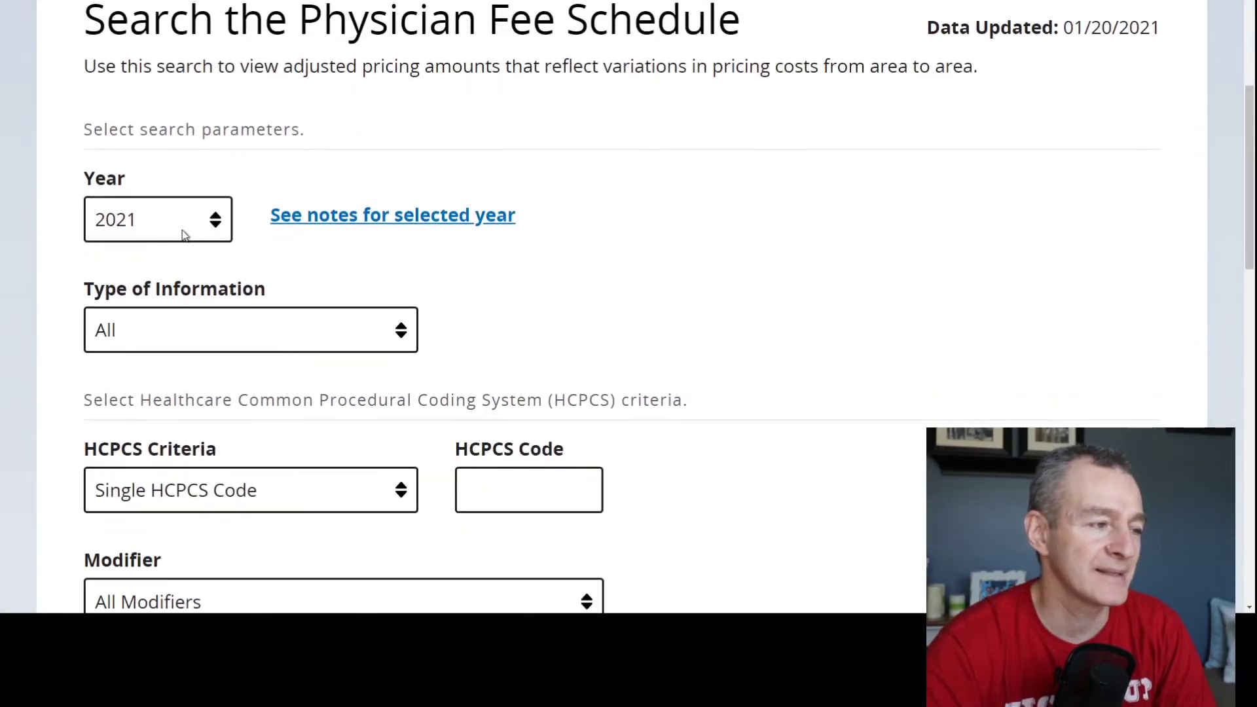
click(185, 234)
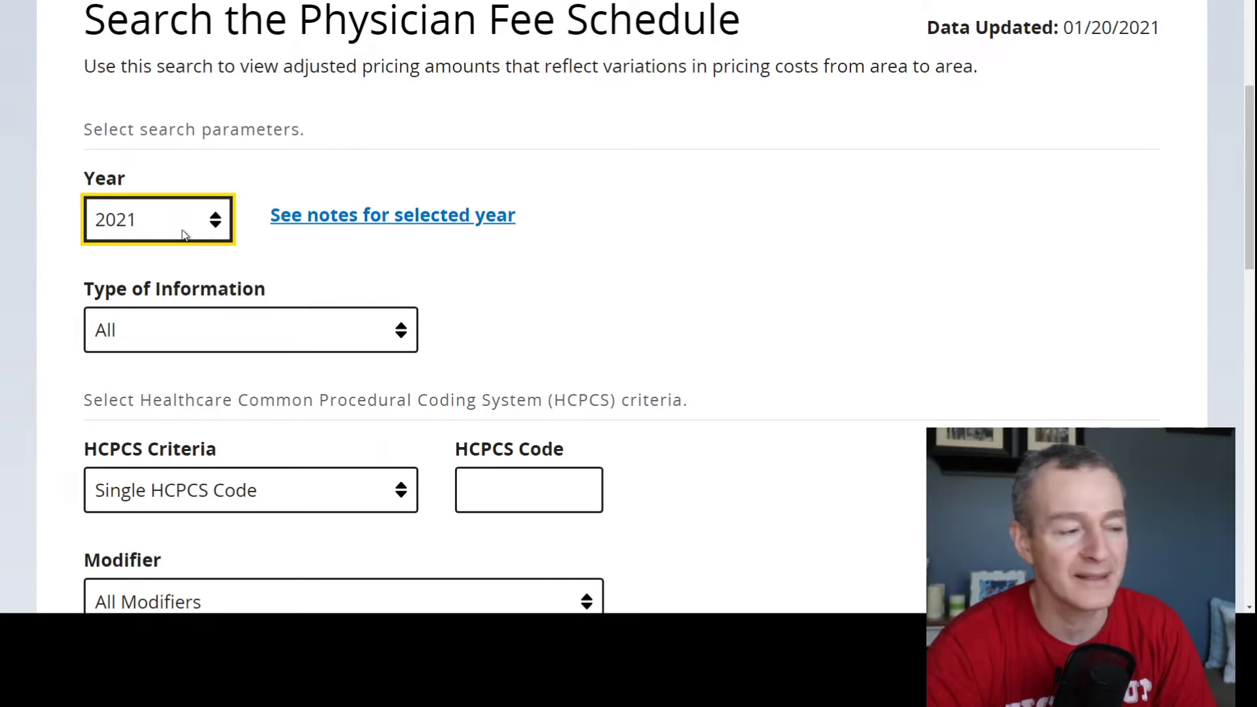
click(346, 333)
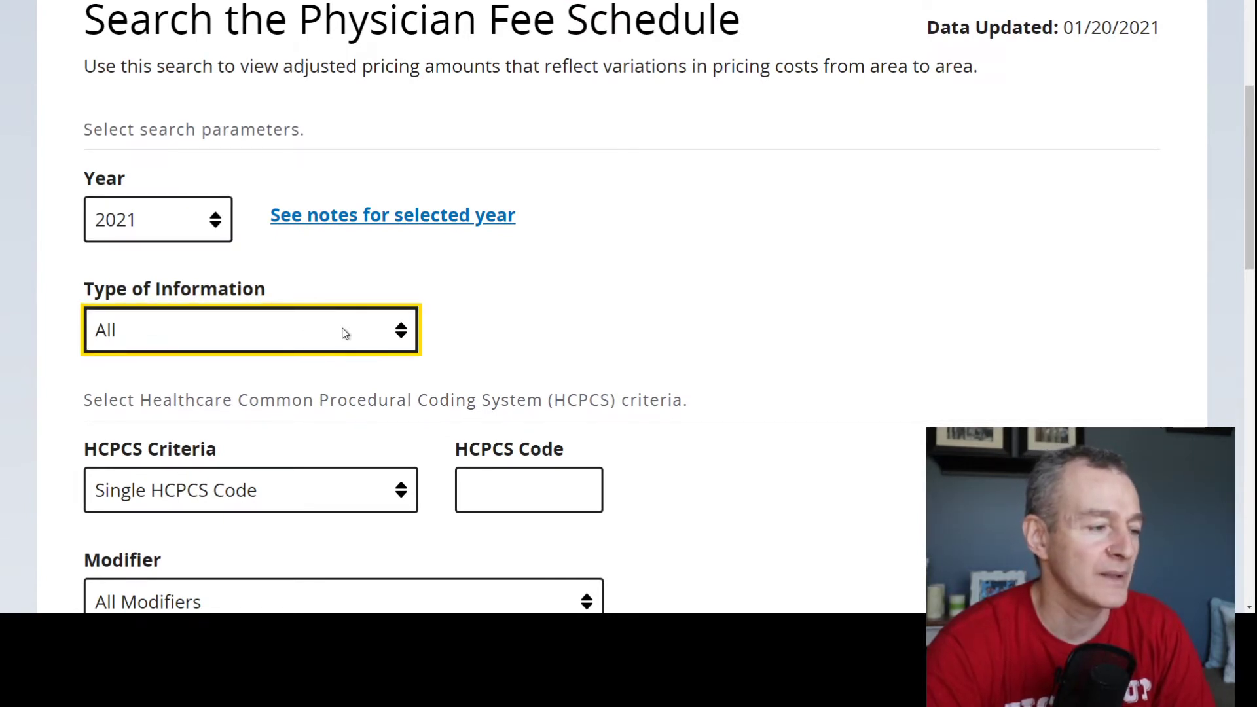
click(268, 372)
click(907, 343)
scroll(908, 344, down, 4)
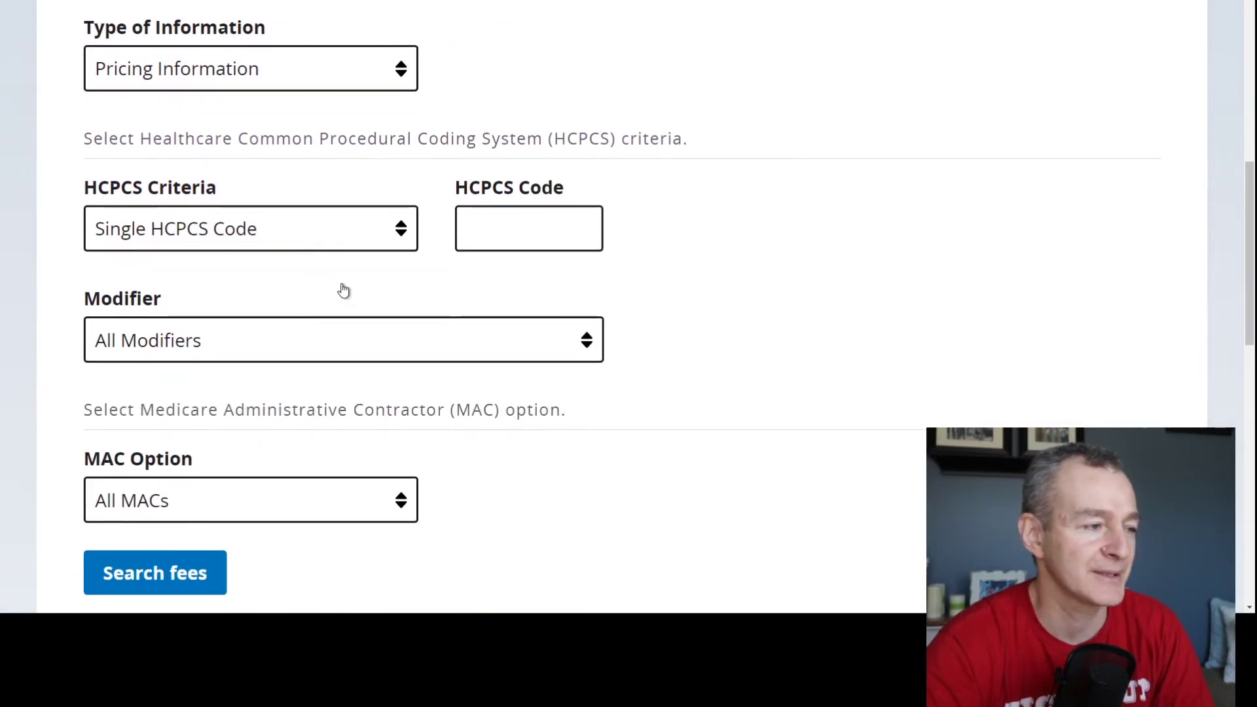
click(321, 231)
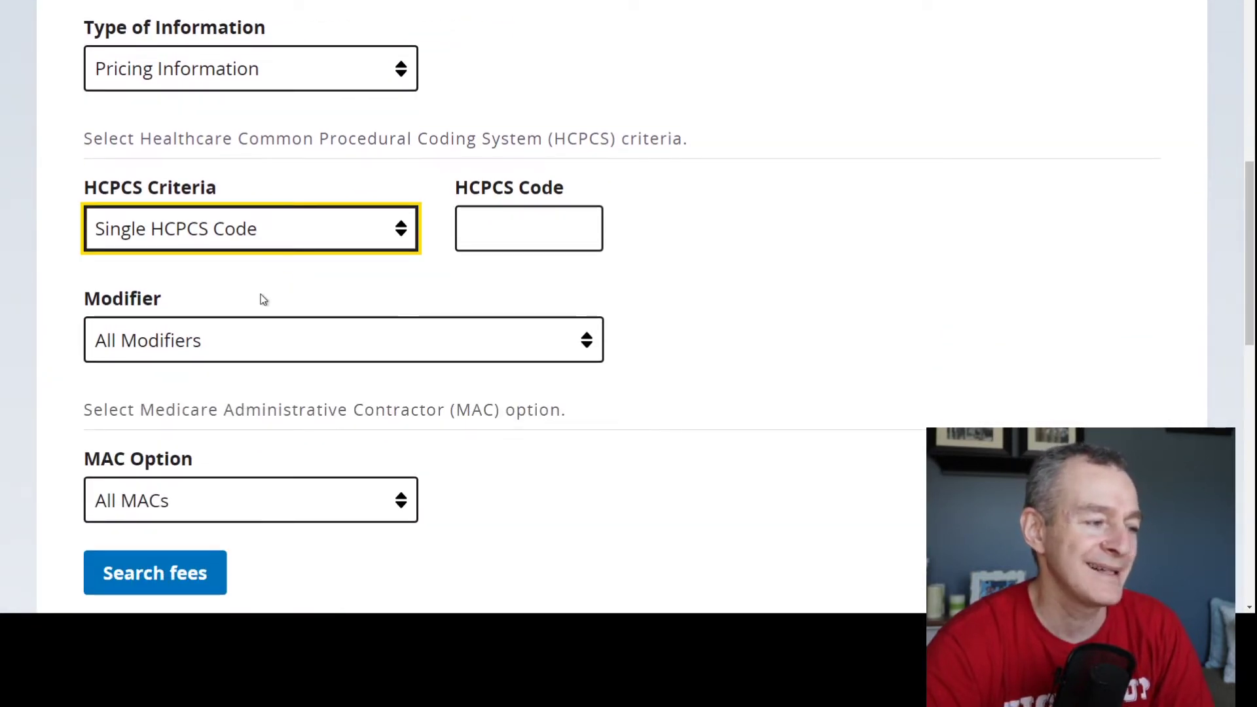
key(Down)
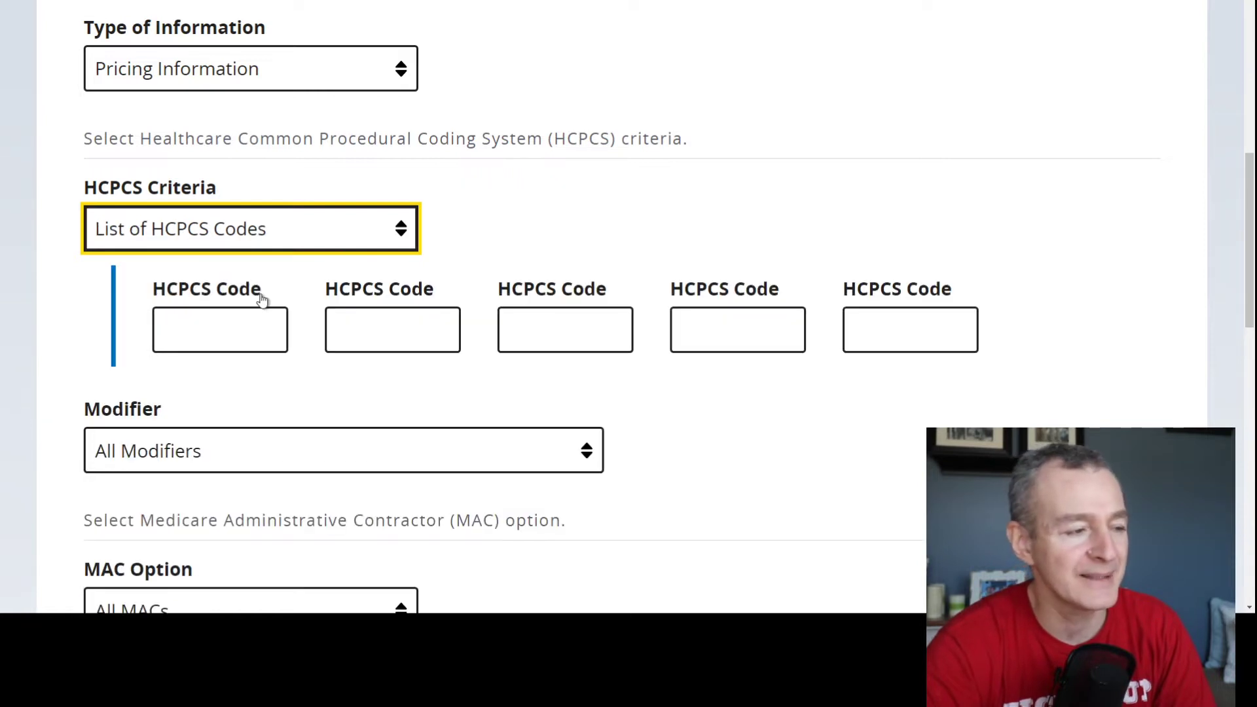
- Enter HCPCS codes 97161, 97110, 97530, 97140 and 97112 into the five code fields
click(233, 337)
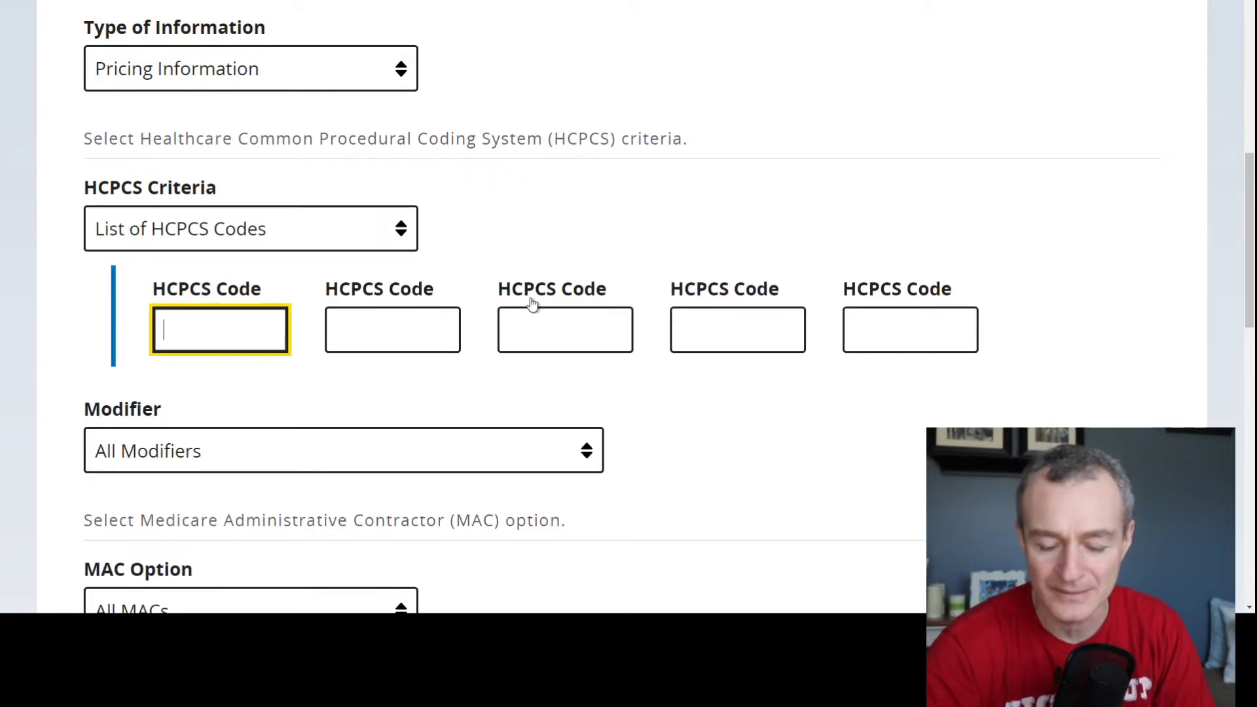
text(97161)
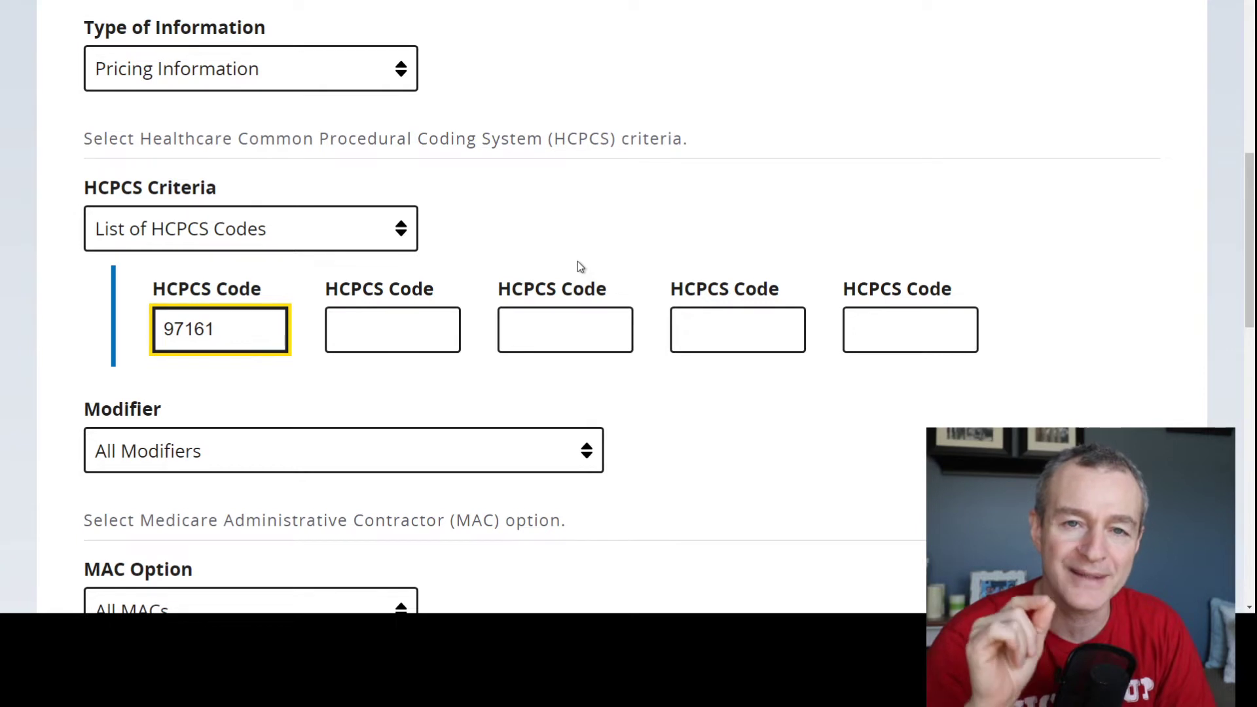
key(Tab)
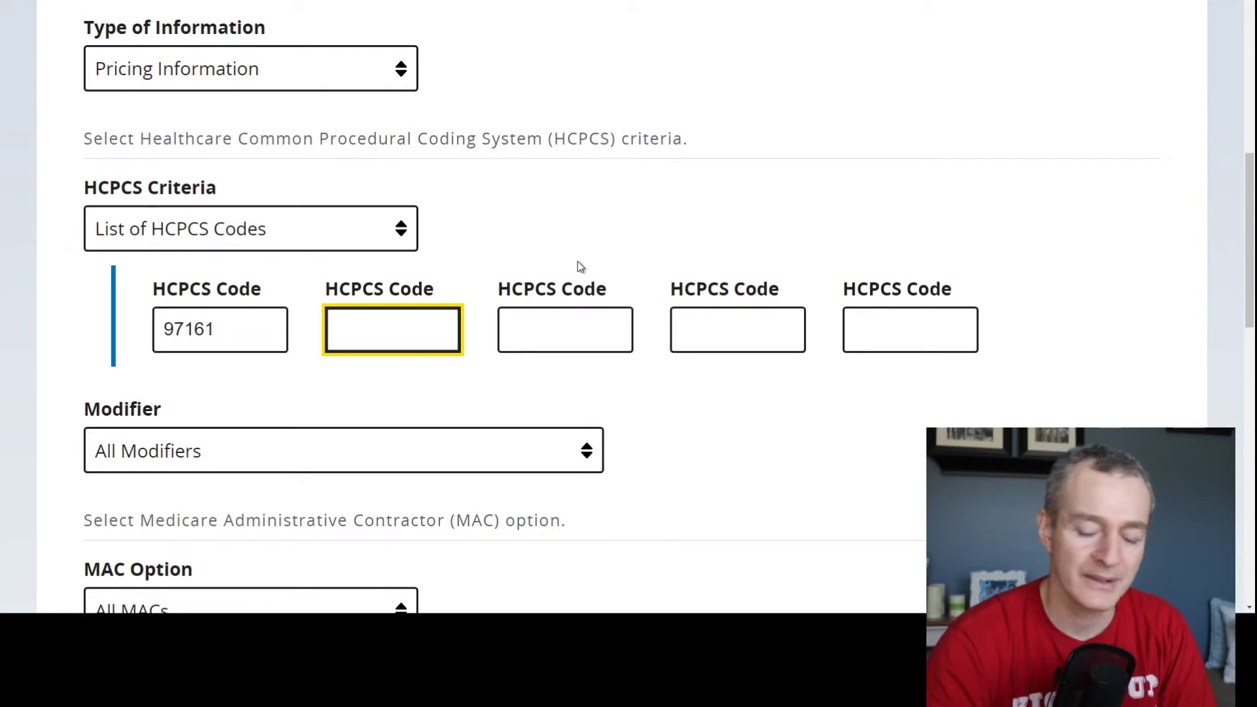
text(97110)
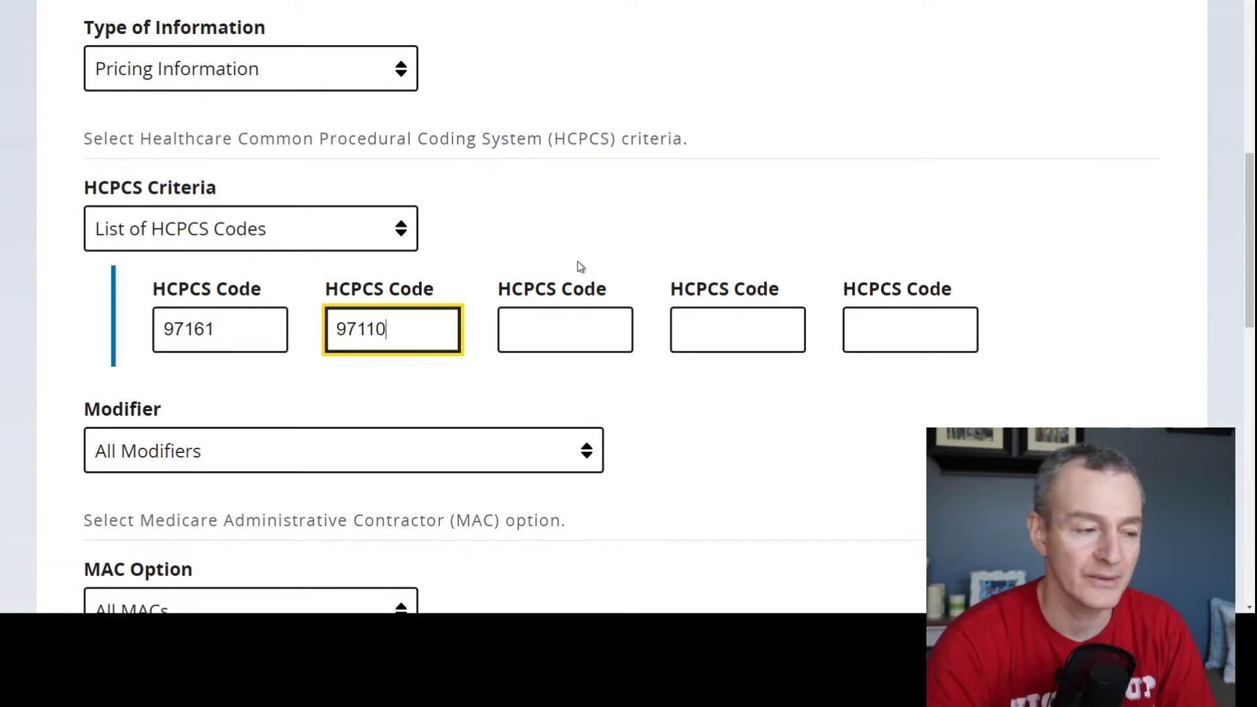
key(Tab)
text(97530)
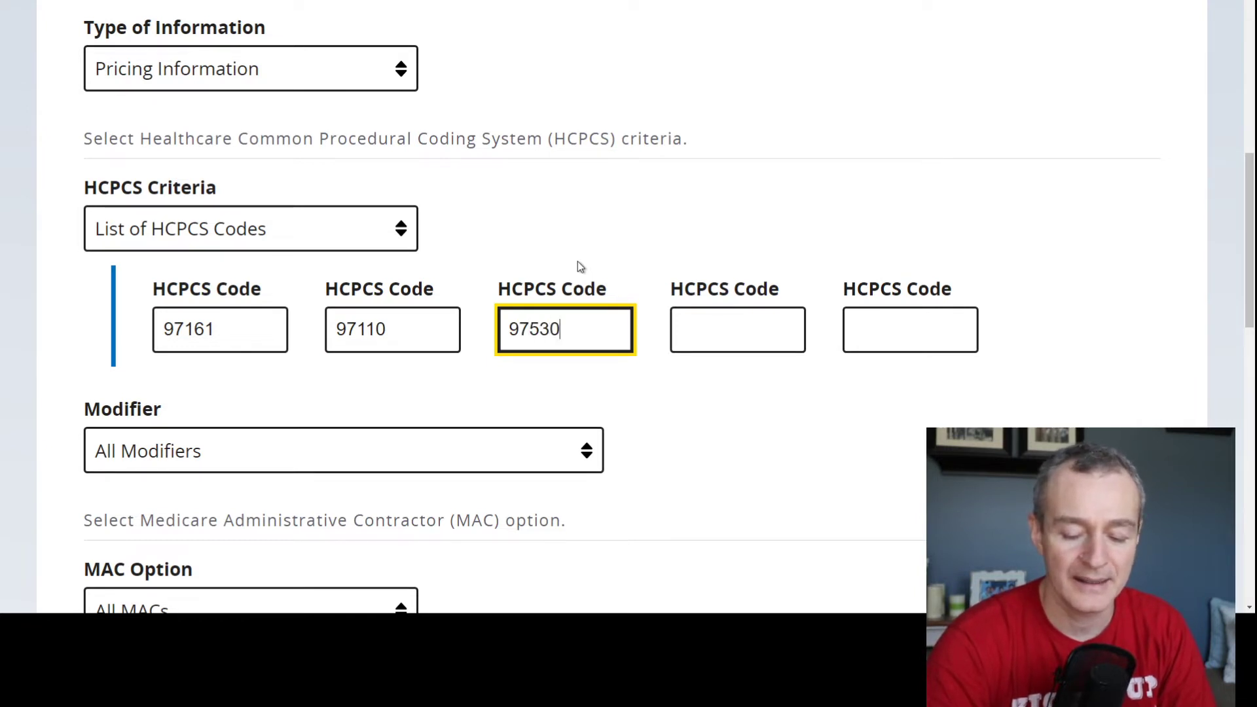
key(Tab)
text(97140)
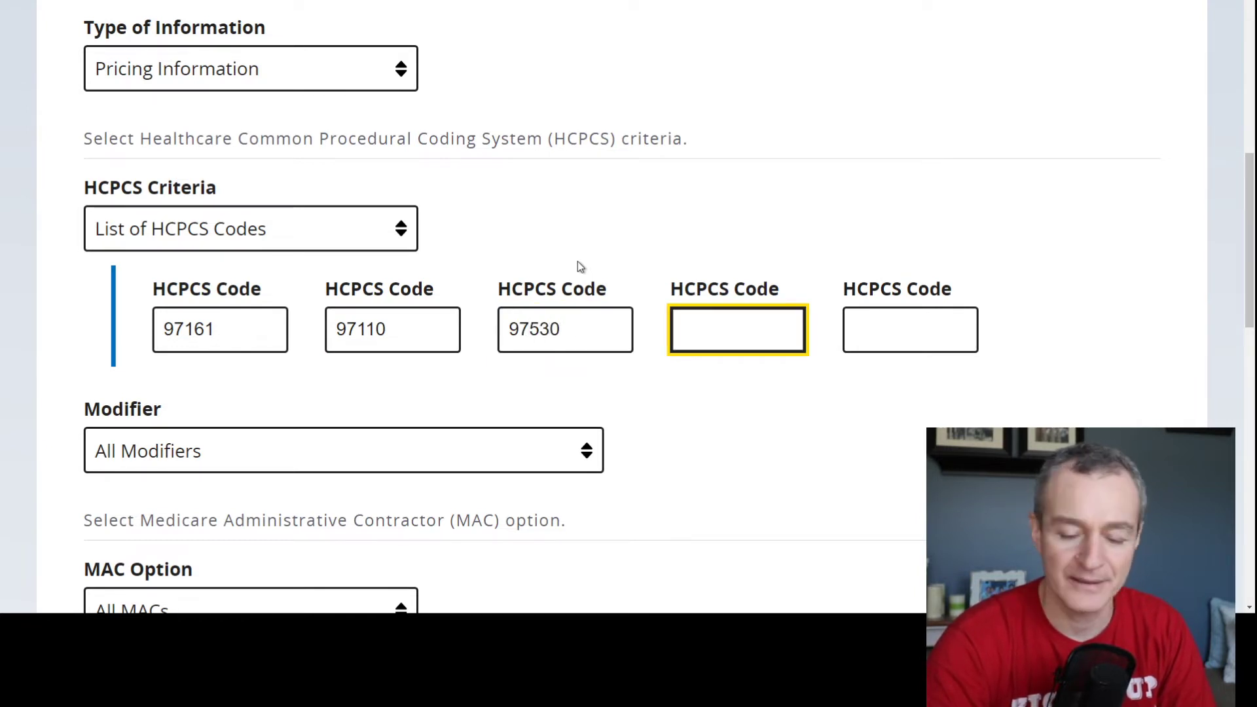
key(Tab)
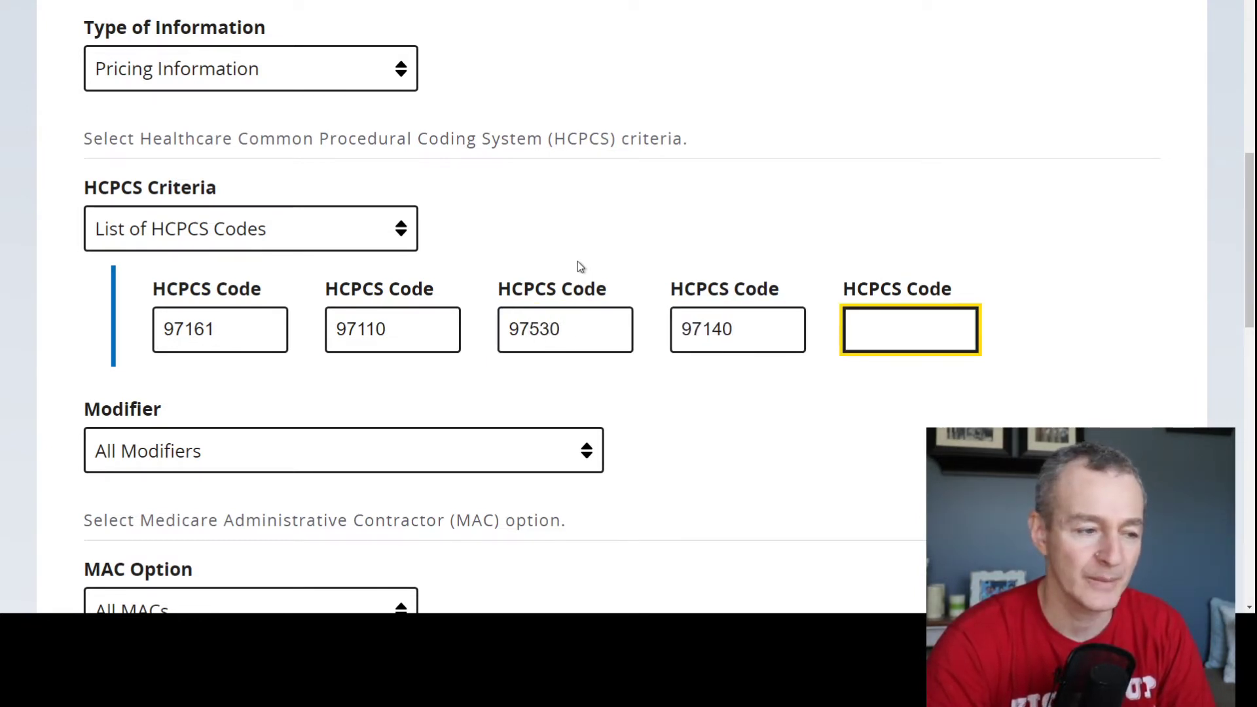
text(97112)
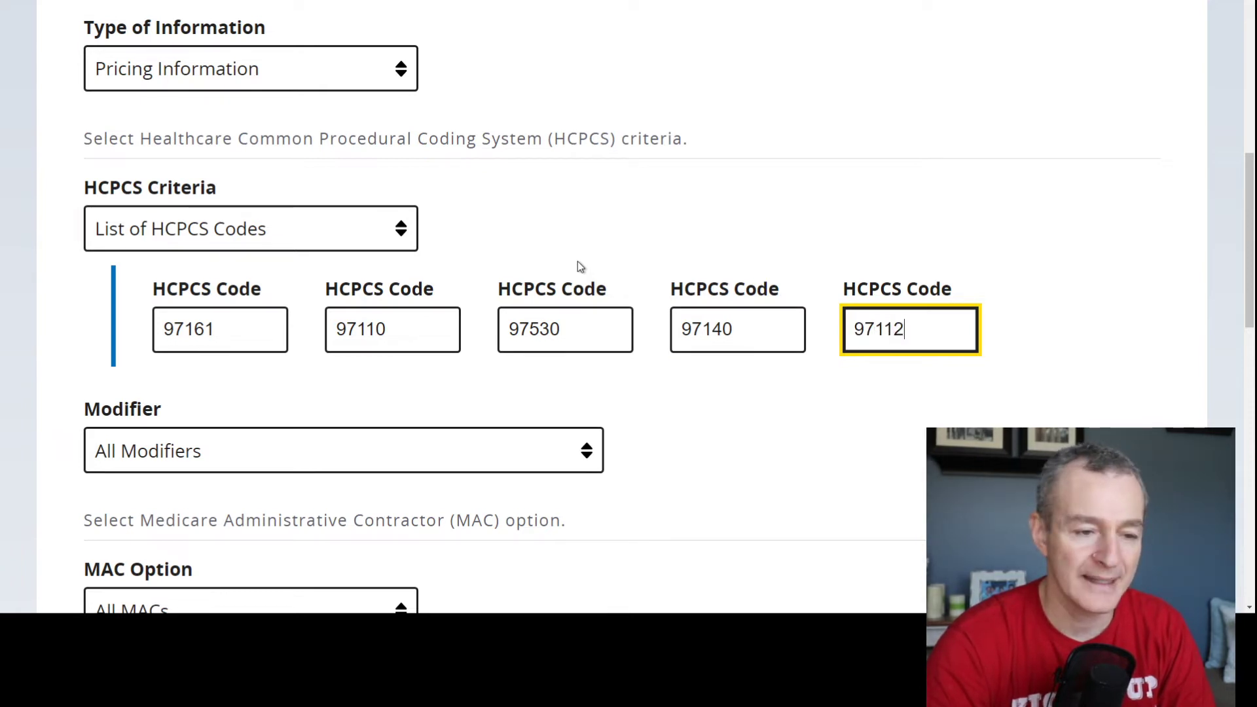
key(BackSpace)
key(BackSpace)
text(12)
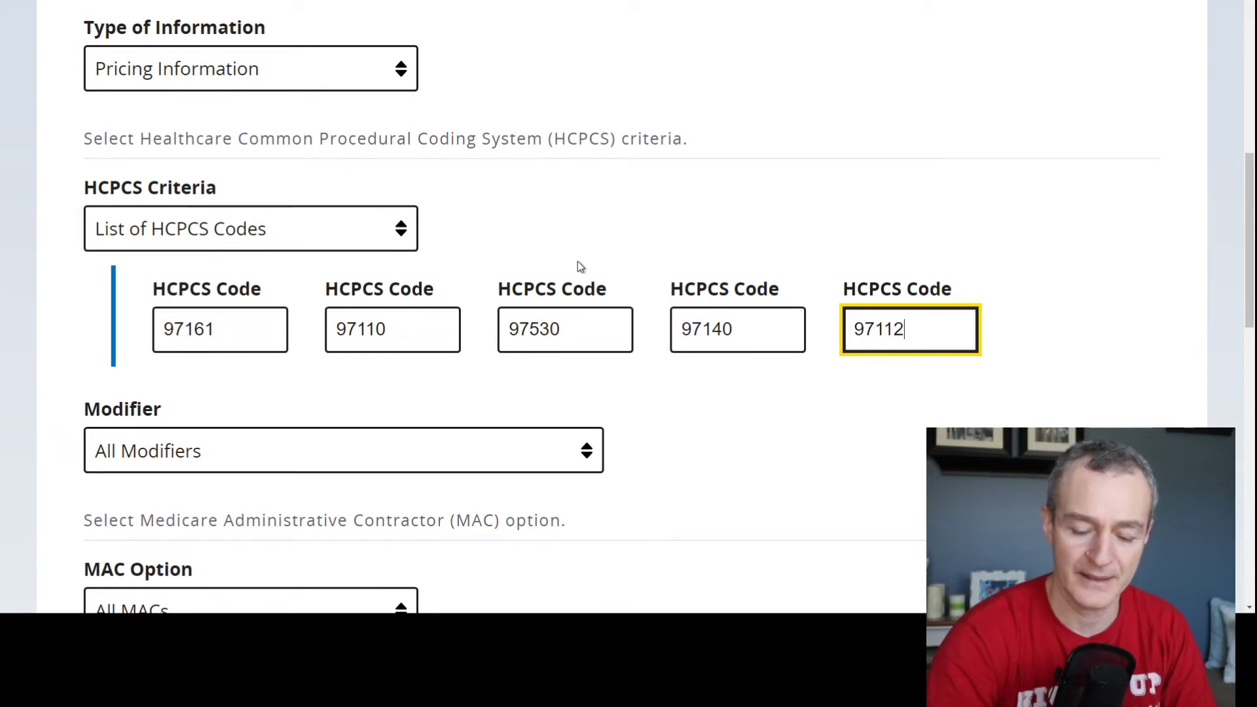
key(Tab)
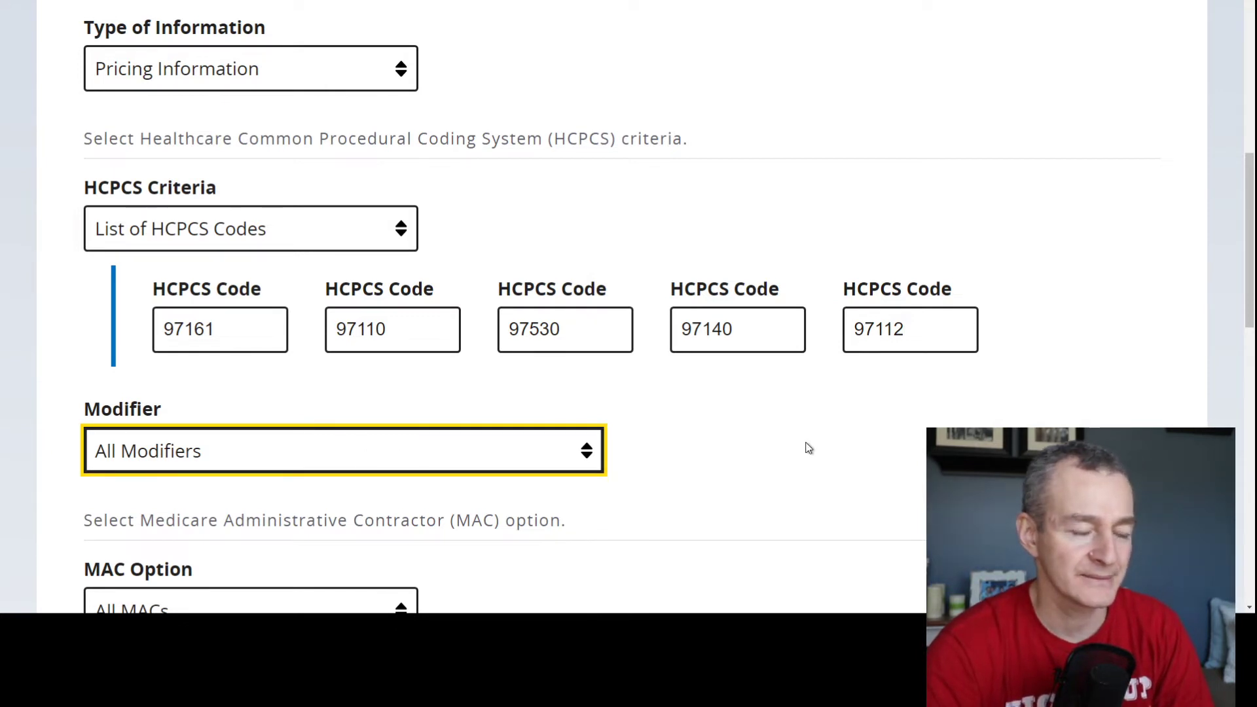
- Set MAC Option to Specific Locality 1520200 OHIO and run the fee search
scroll(809, 448, down, 6)
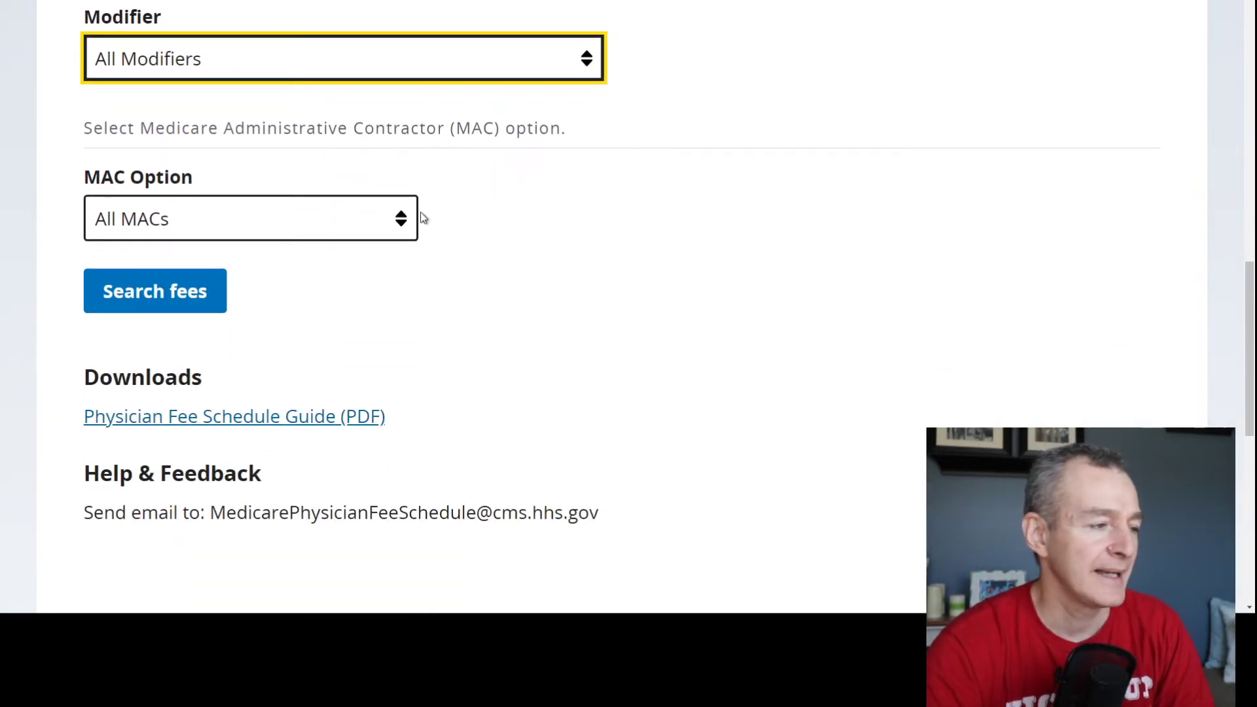
key(Tab)
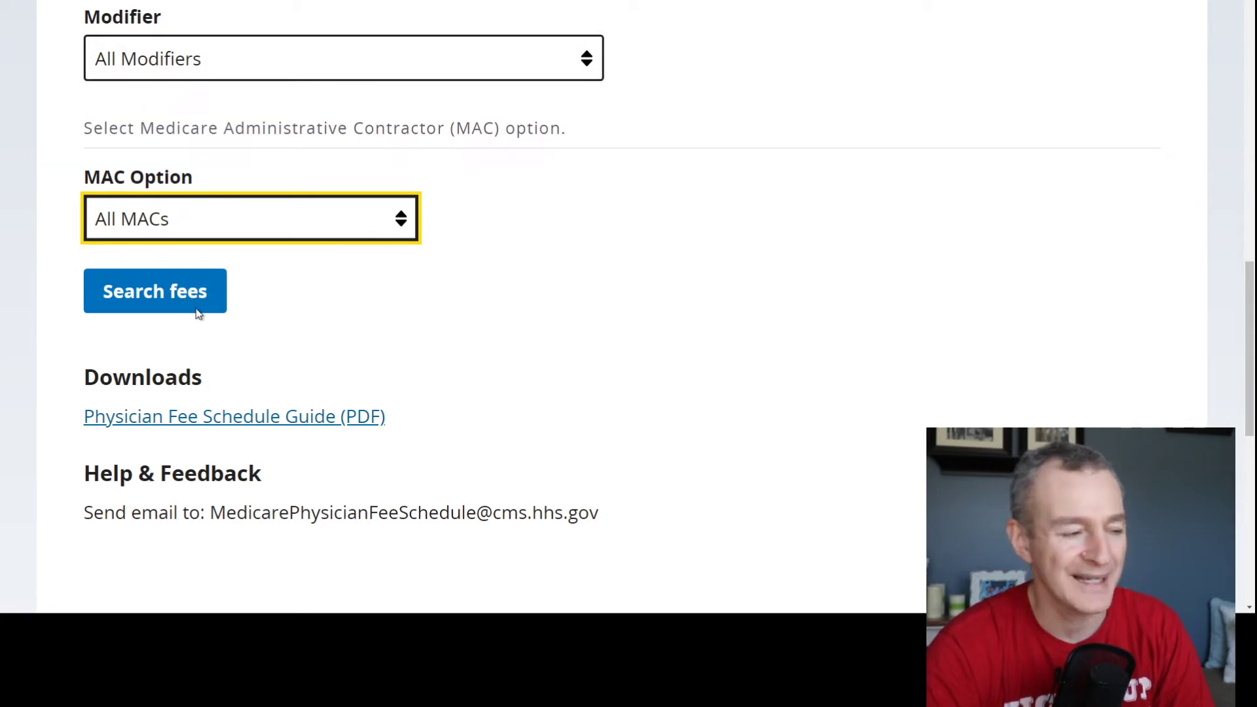
key(Down)
click(579, 220)
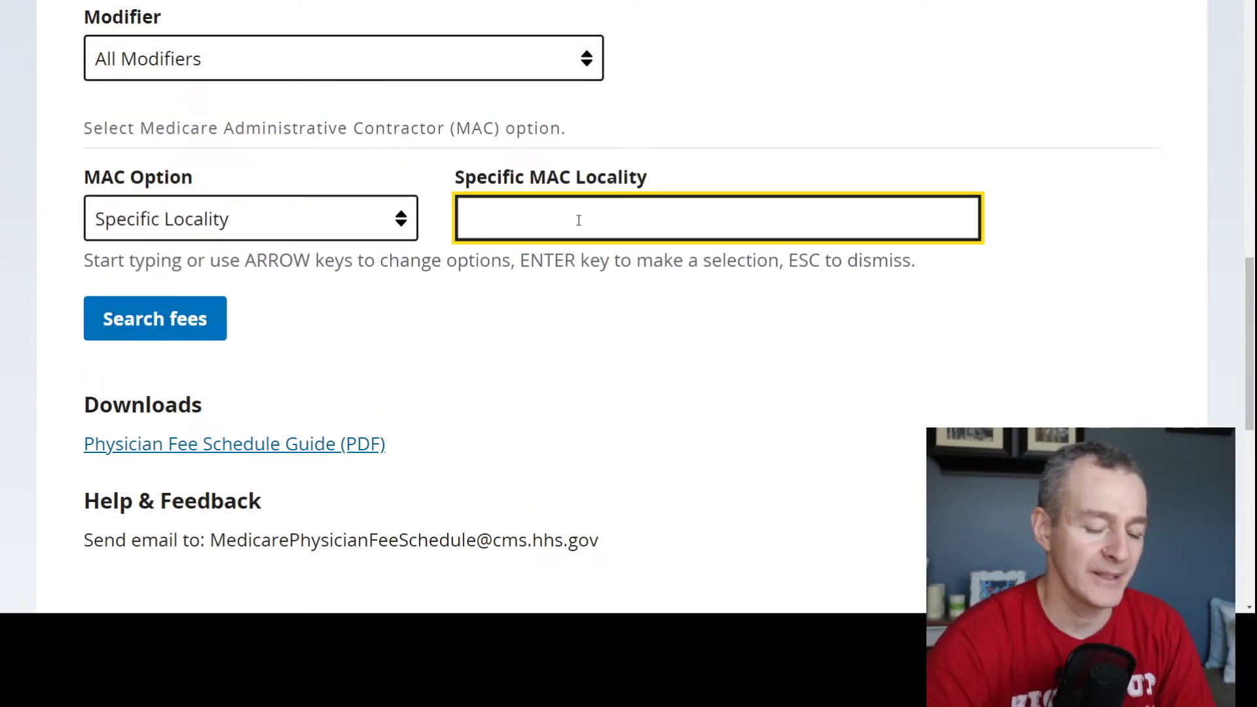
text(ohio)
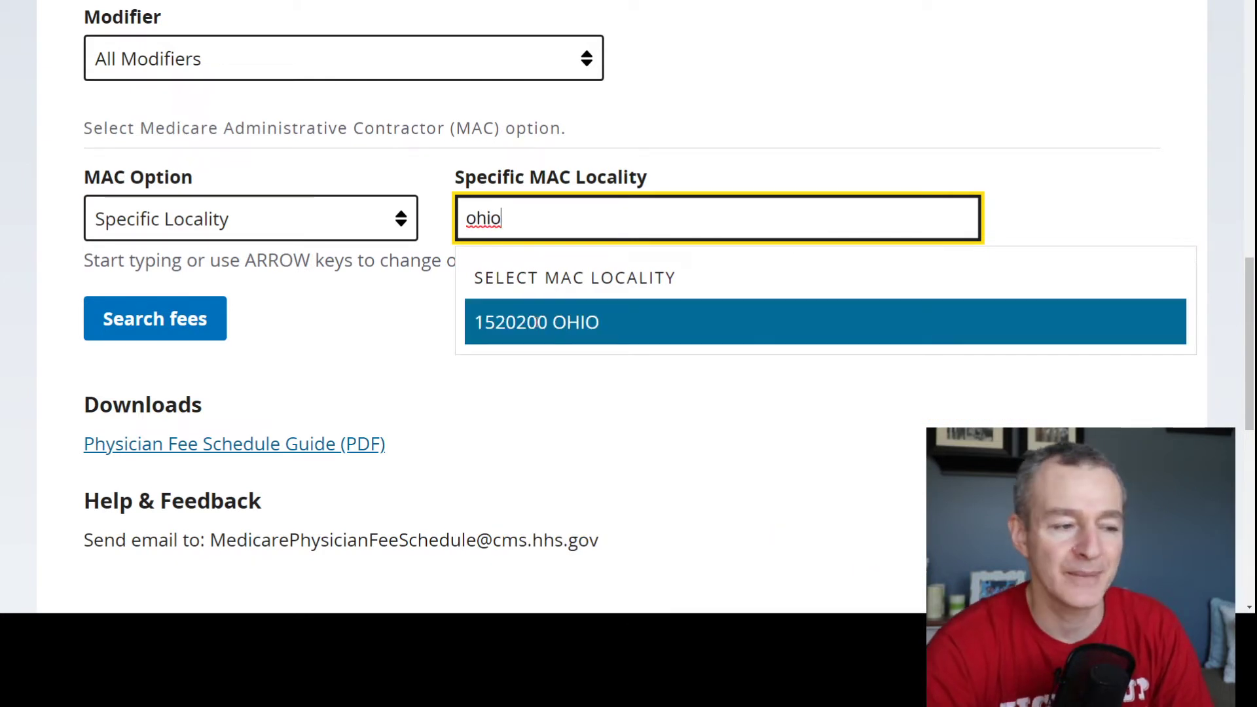
click(585, 332)
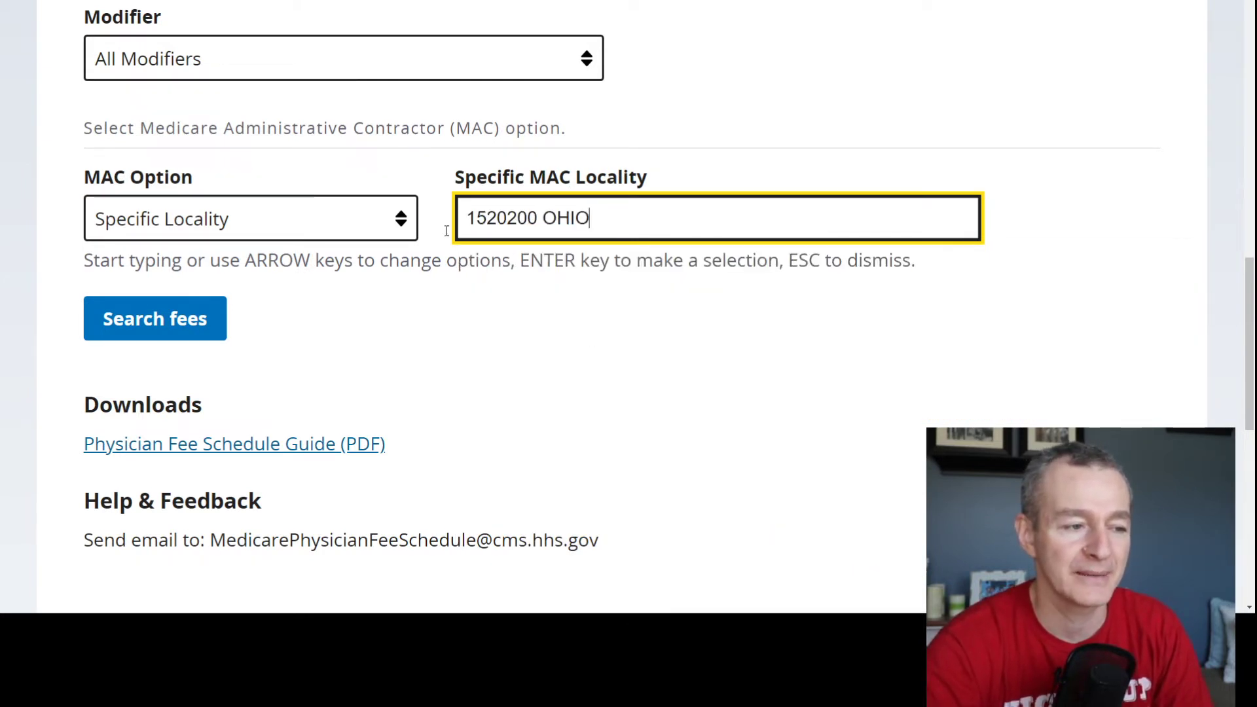
click(181, 324)
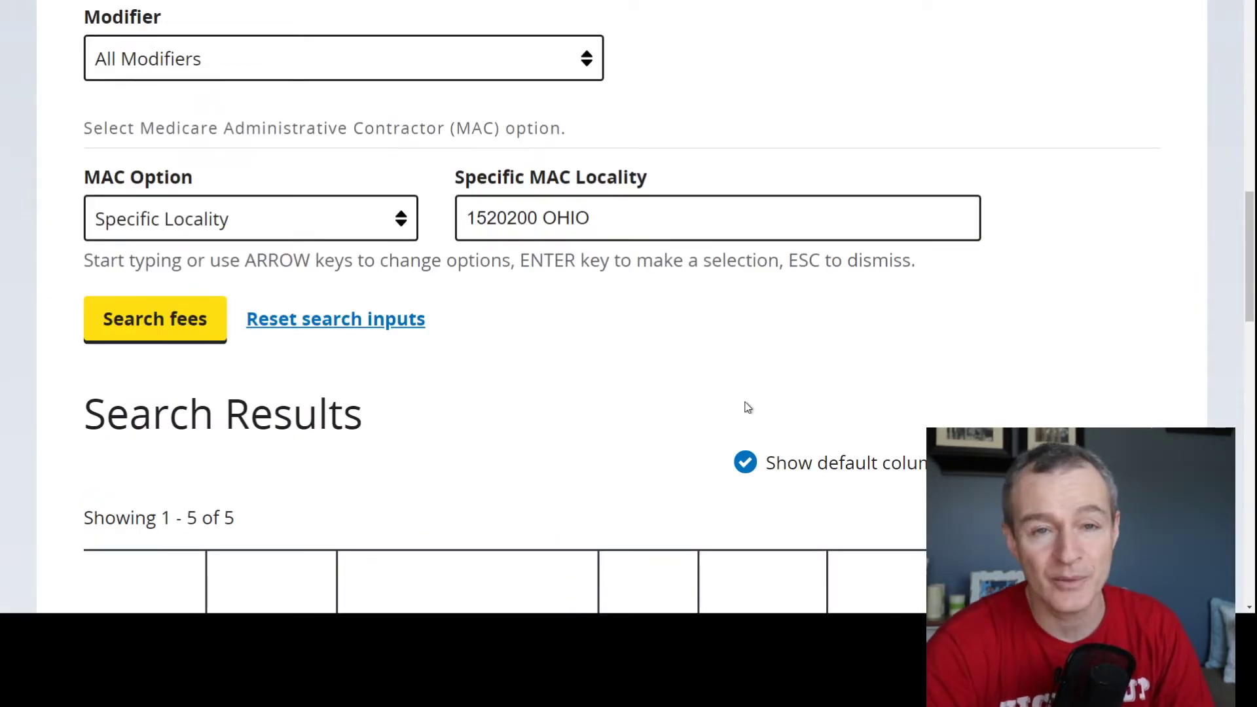
- Scroll to the Search Results table showing the five codes' Ohio prices
scroll(806, 402, down, 5)
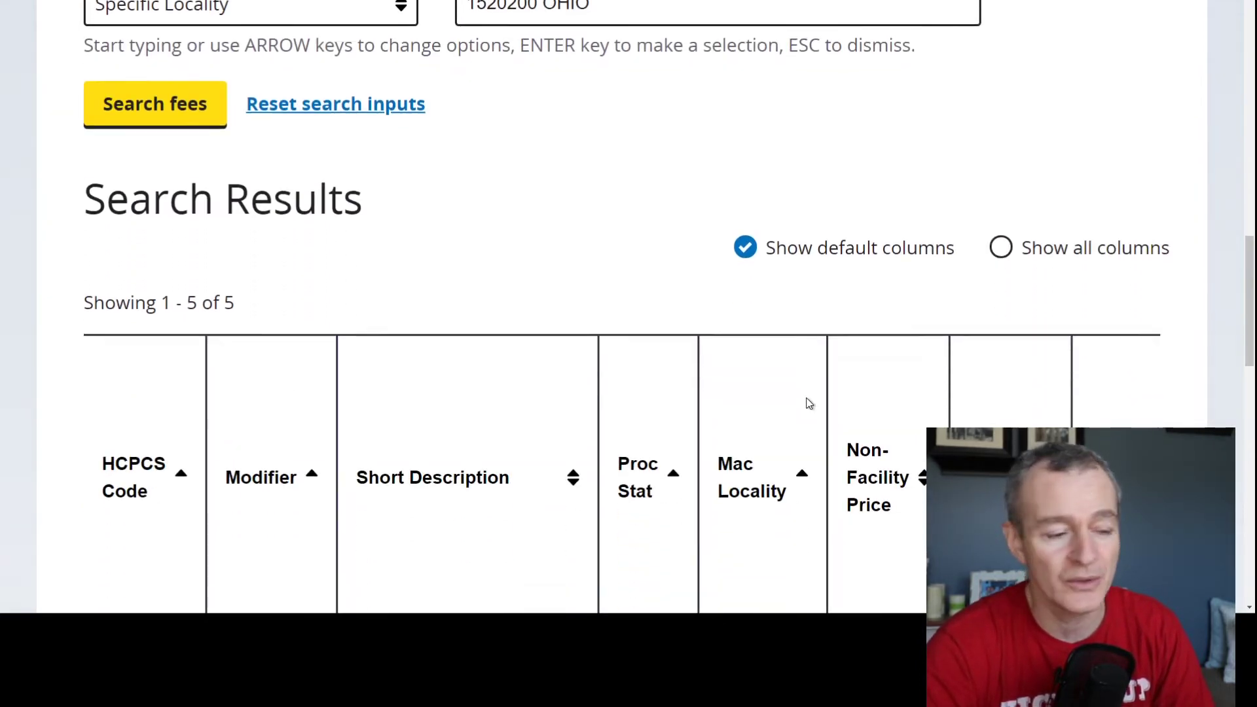
scroll(809, 405, down, 5)
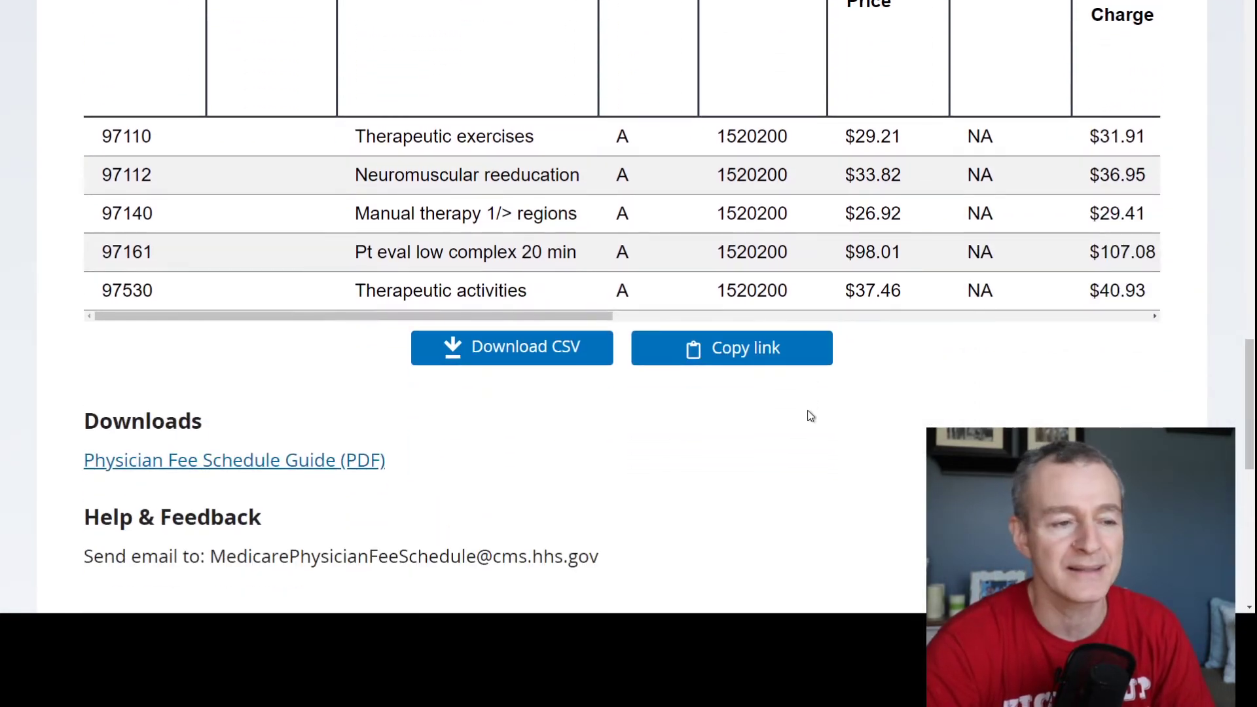
scroll(812, 406, up, 1)
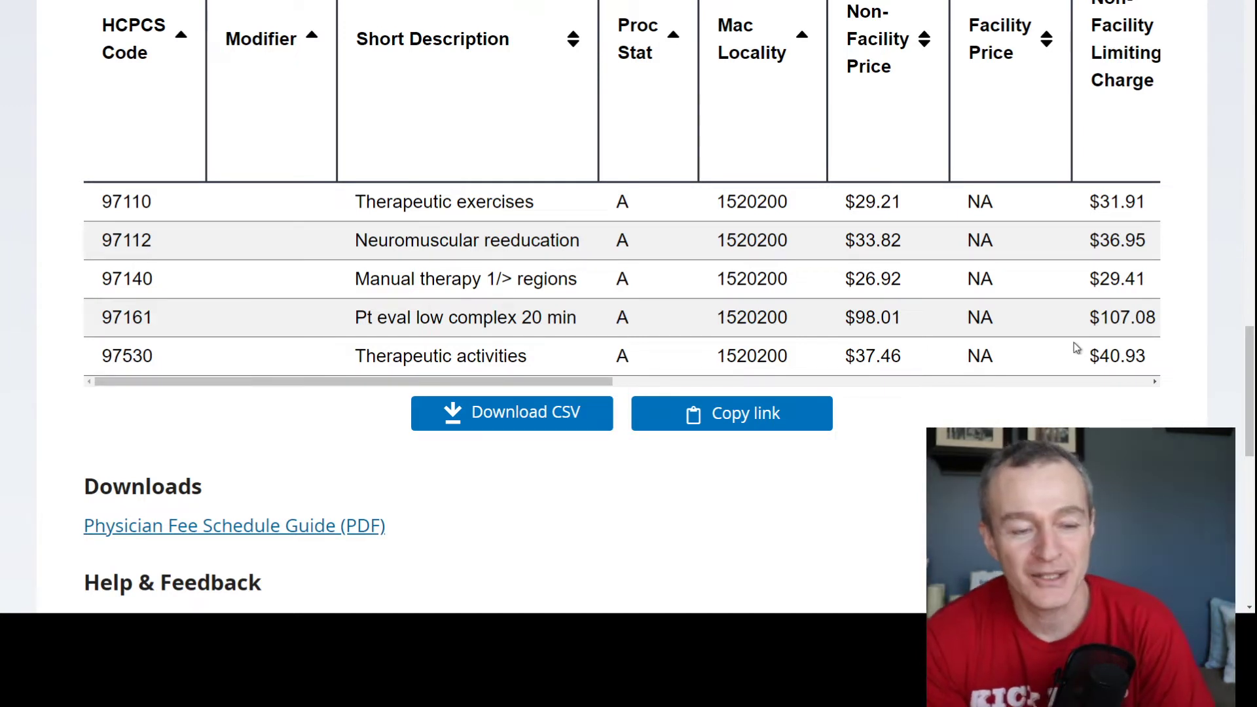
- Select the $29.21 Non-Facility Price in the 97110 Therapeutic exercises row
scroll(1077, 348, down, 1)
scroll(921, 191, up, 1)
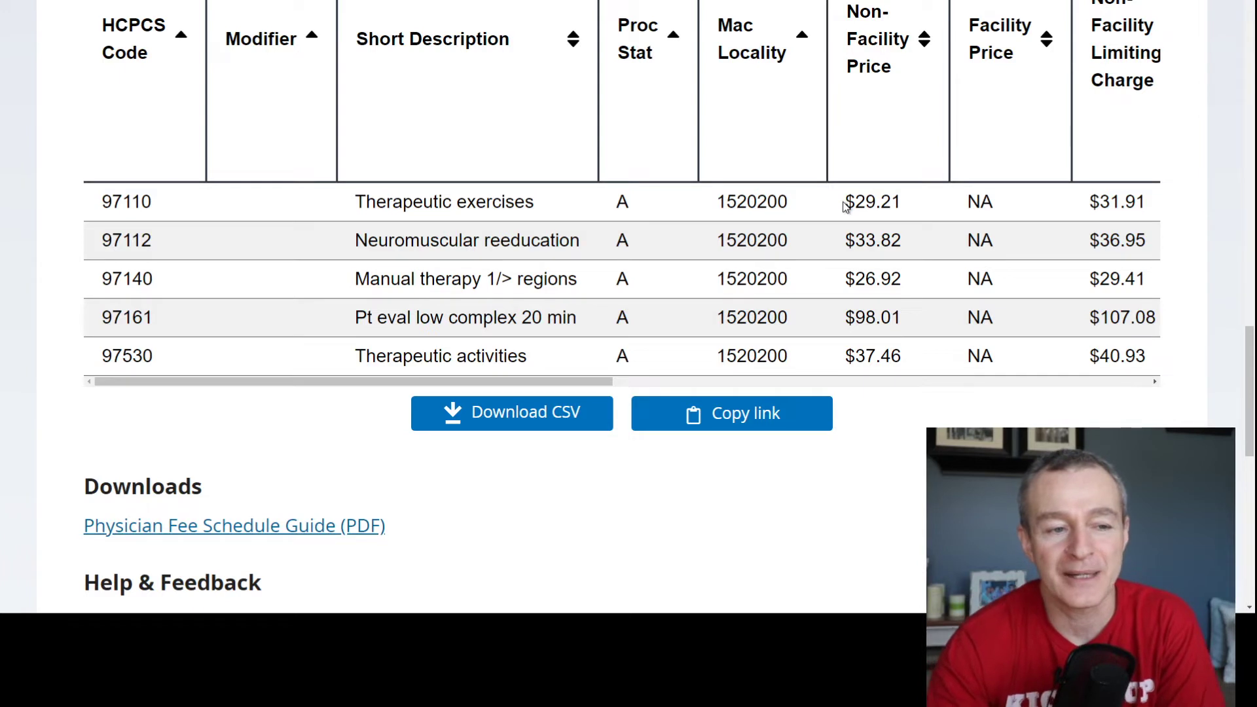
drag(846, 206, 980, 206)
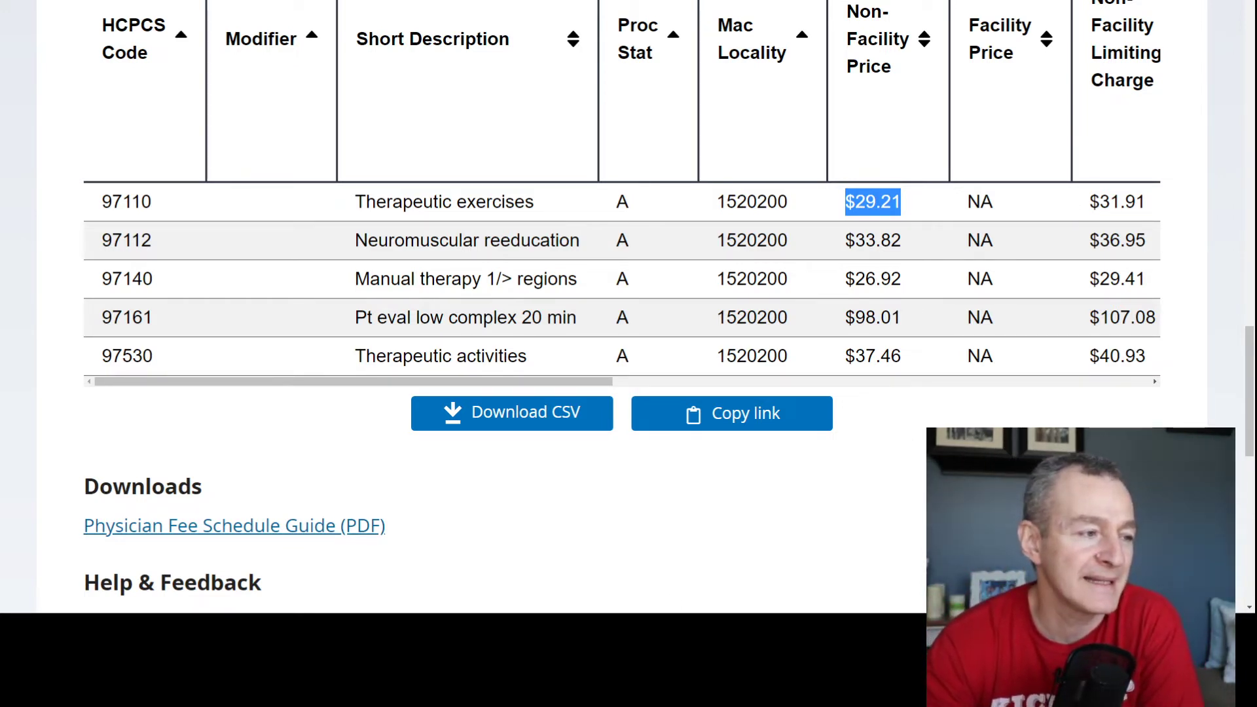
key(alt+Tab)
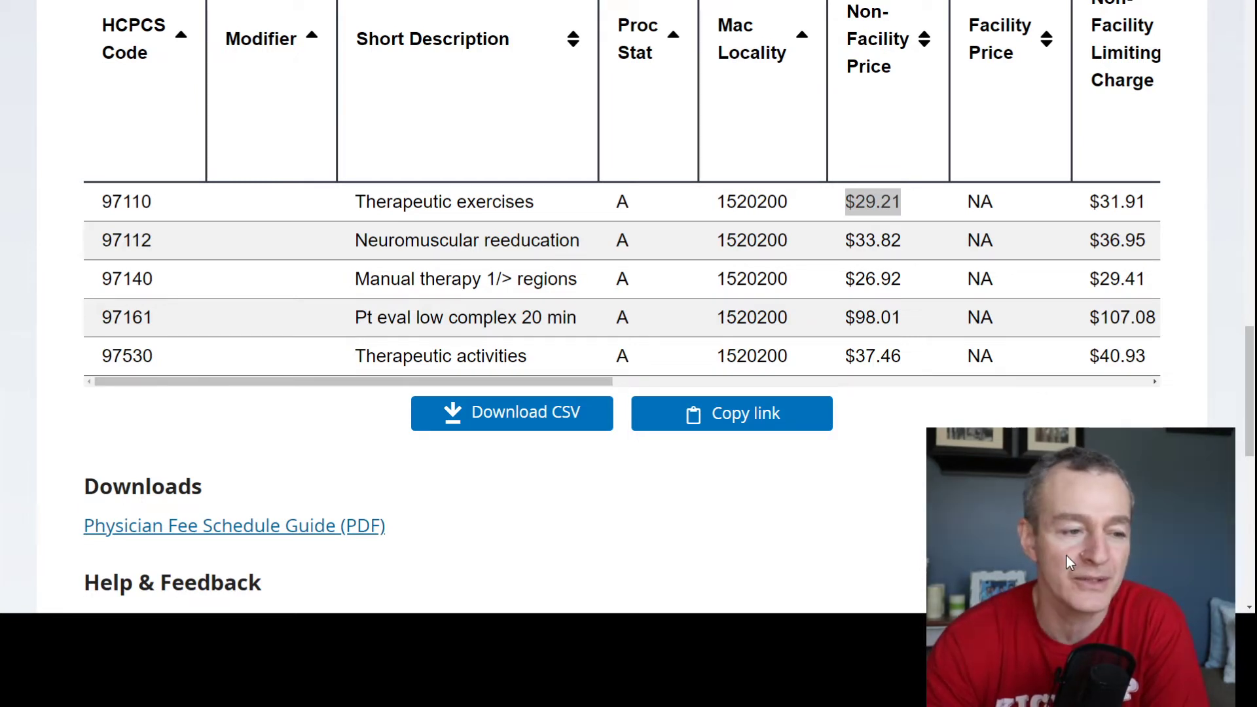
click(1061, 393)
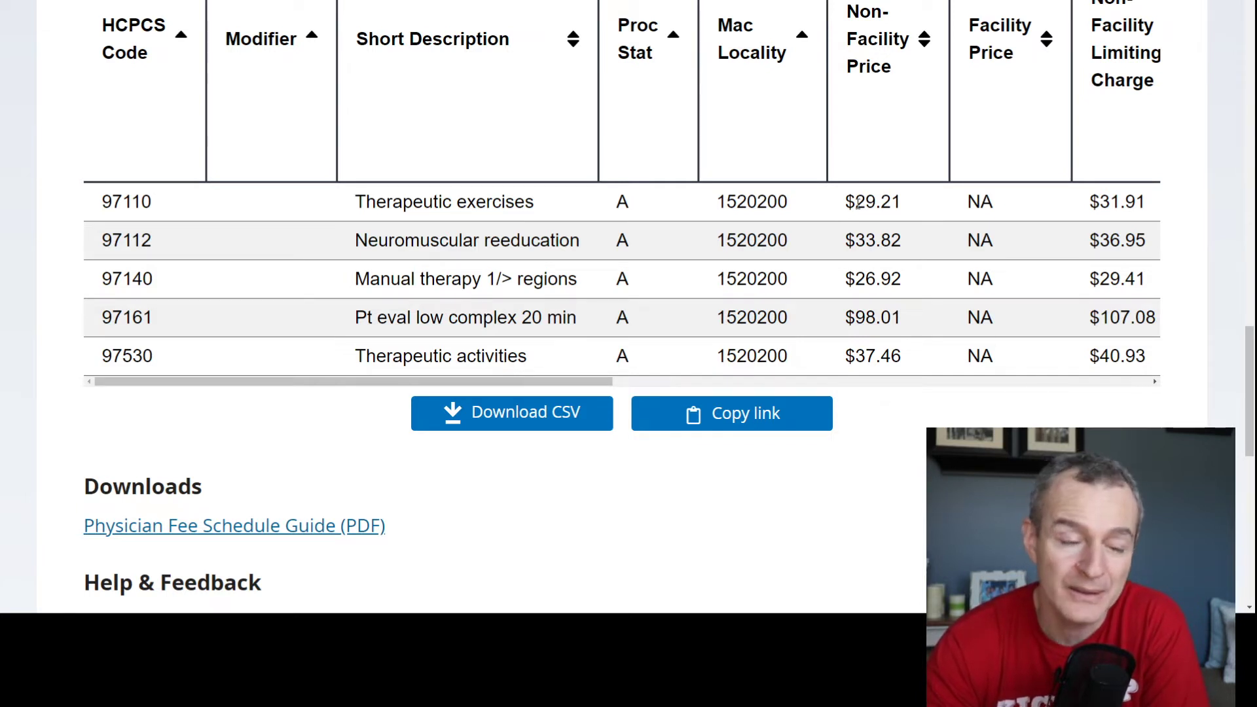
drag(847, 202, 904, 204)
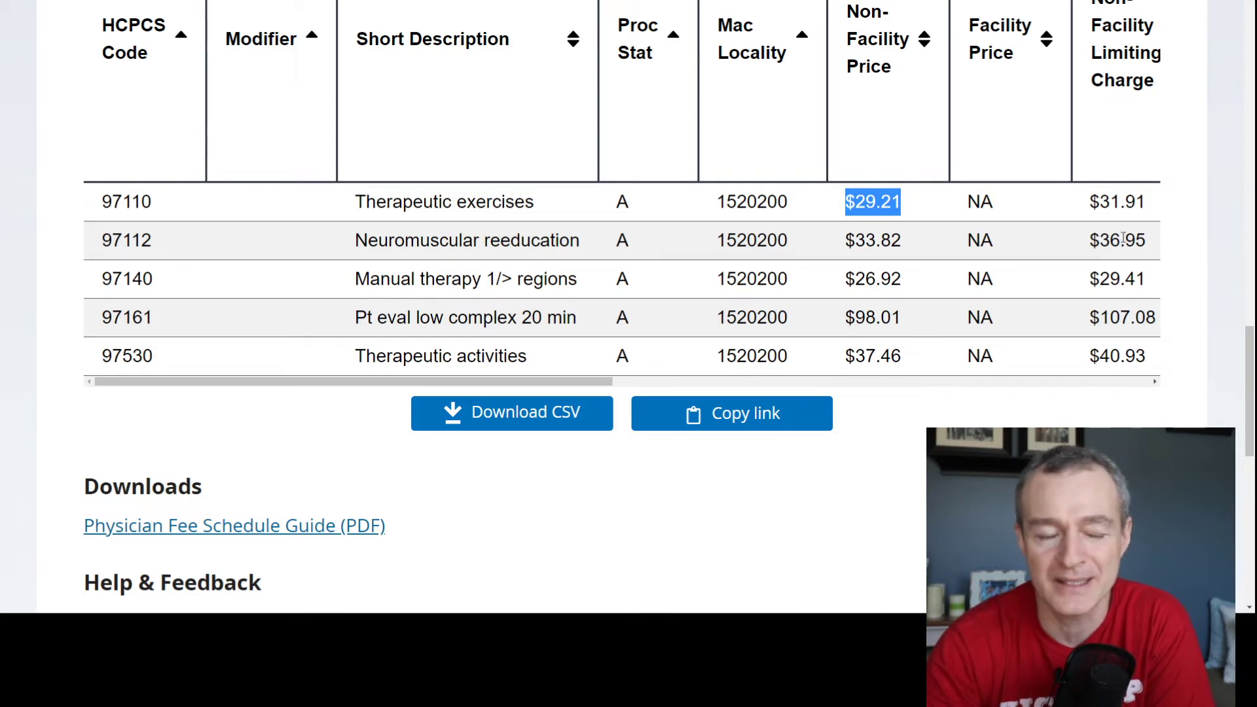
- Compare 97110's $29.21 price with its $31.91 Non-Facility Limiting Charge, leaving $31.91 selected
drag(1090, 200, 1156, 233)
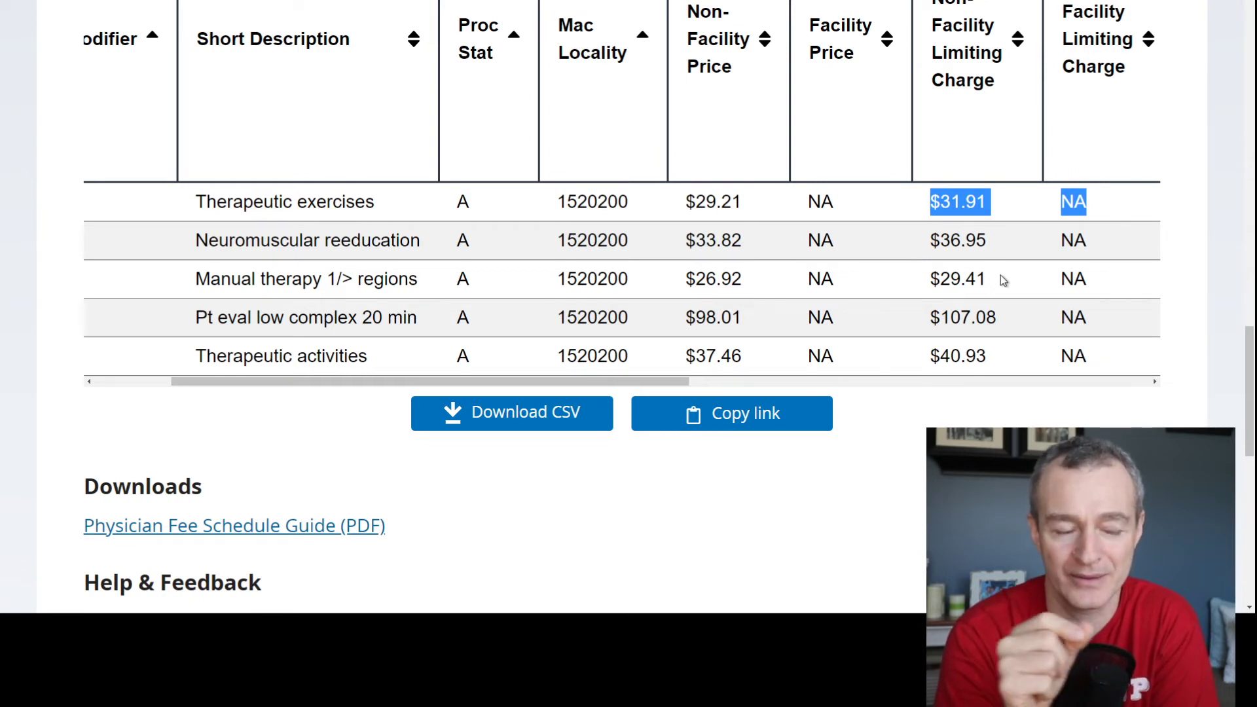
drag(687, 201, 755, 210)
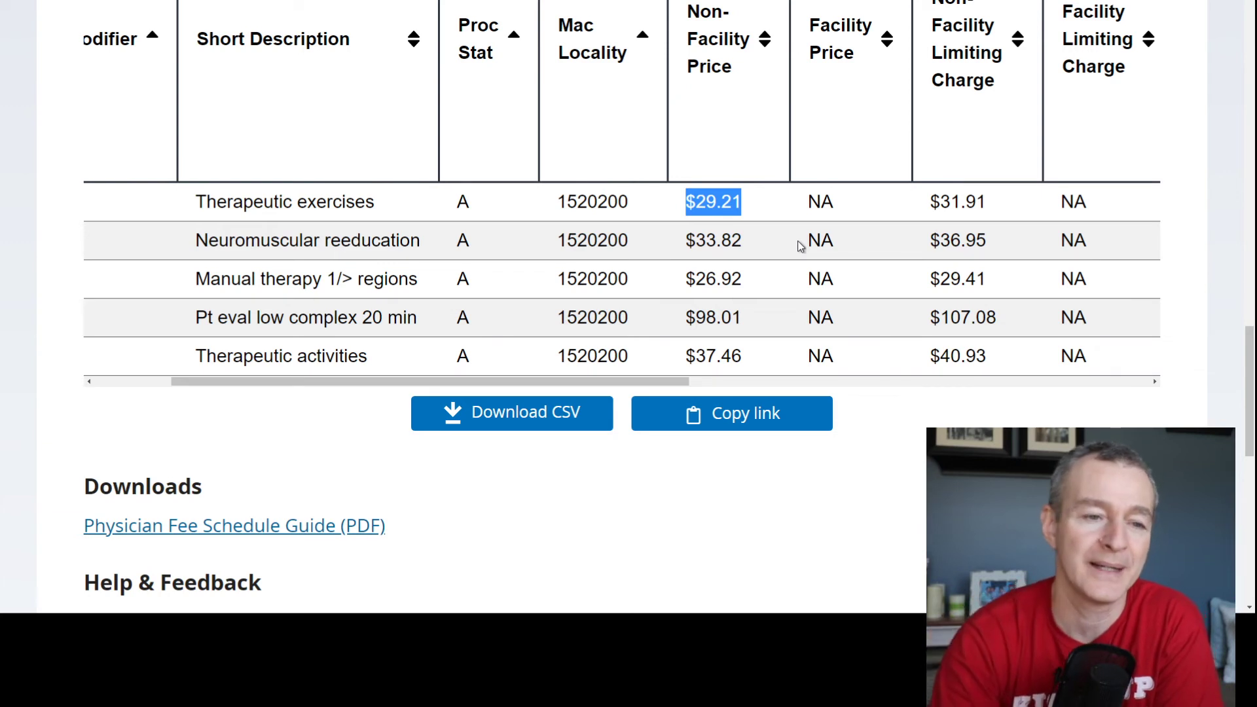
drag(928, 196, 990, 208)
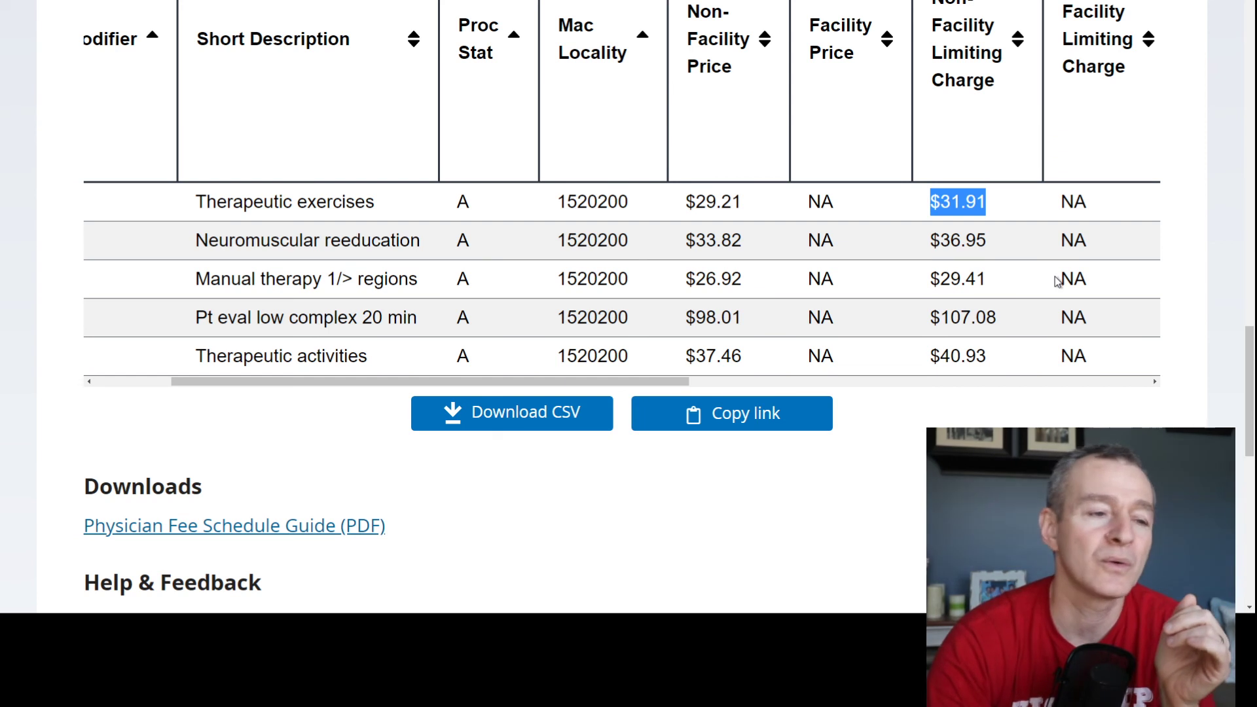
scroll(1098, 330, down, 1)
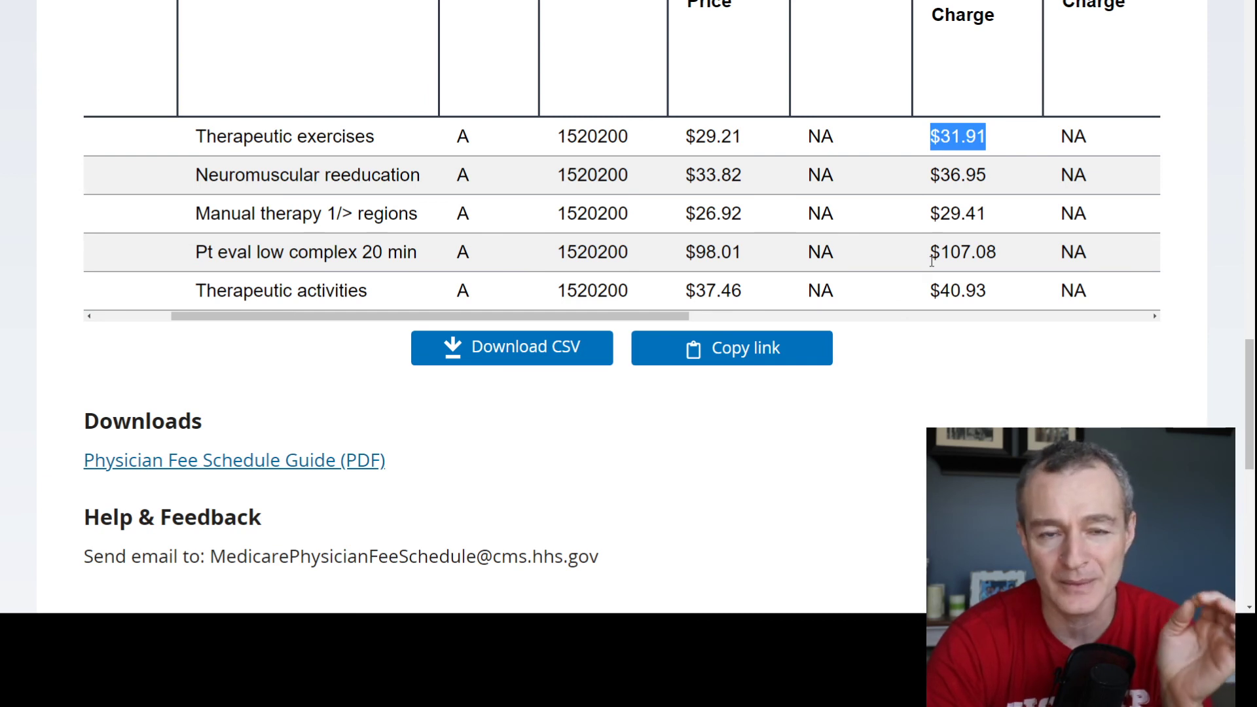
scroll(962, 355, down, 2)
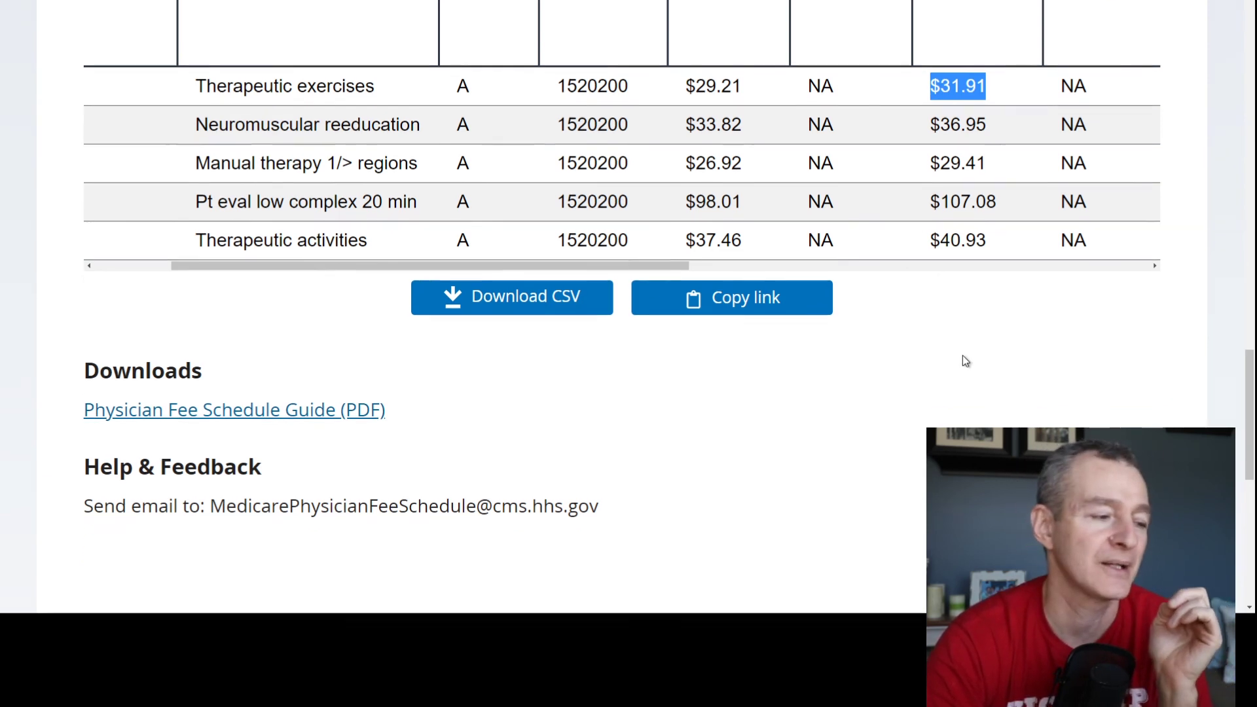